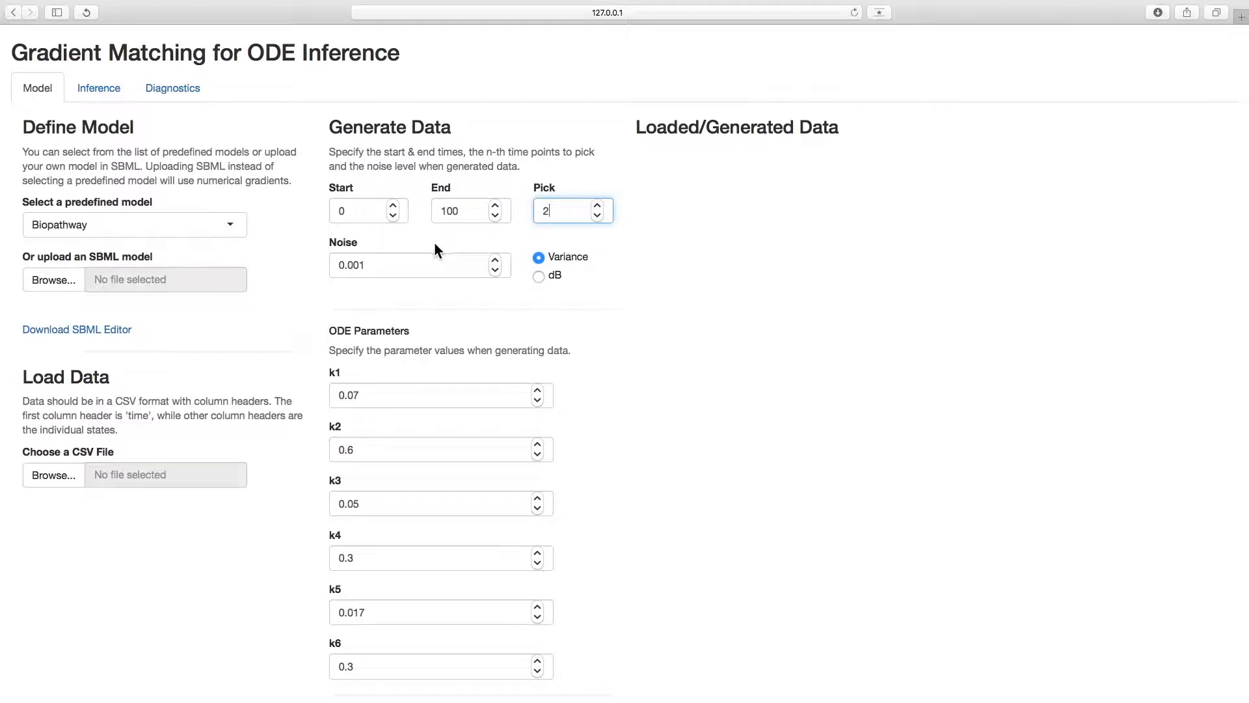
Step: Review the noise level and the ODE parameters k1 to k6 used for generating the Biopathway data
click(362, 250)
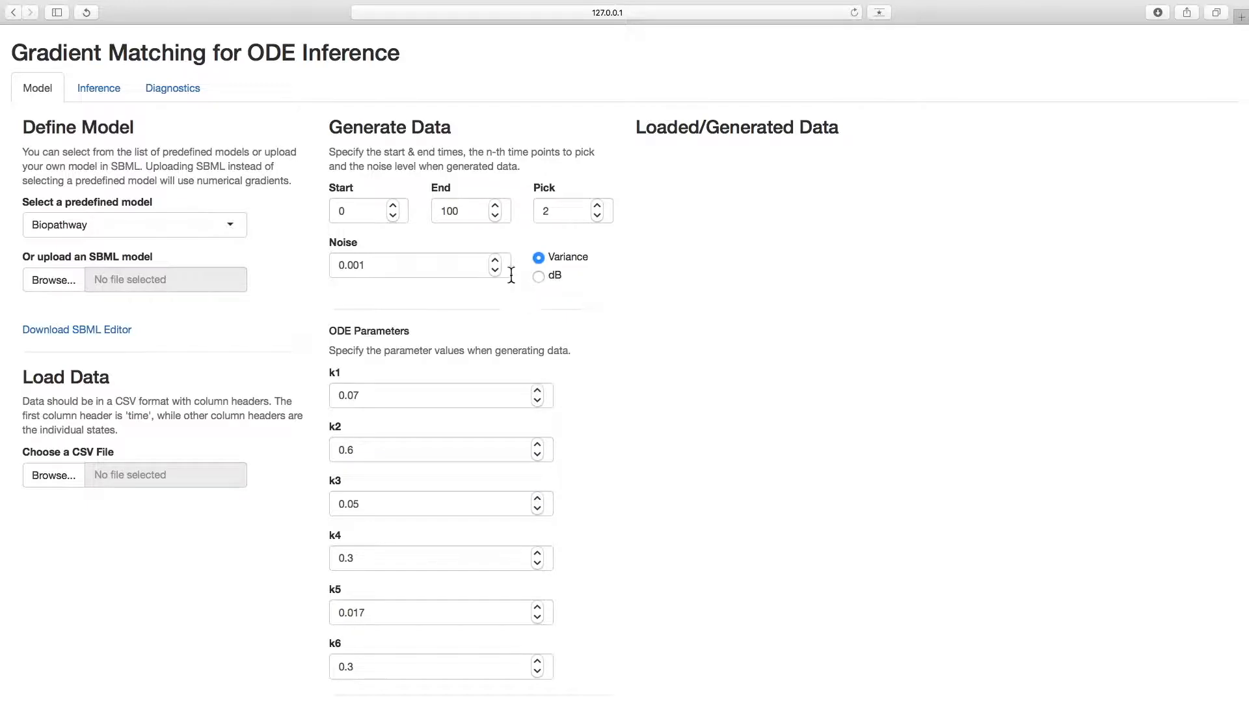
click(457, 262)
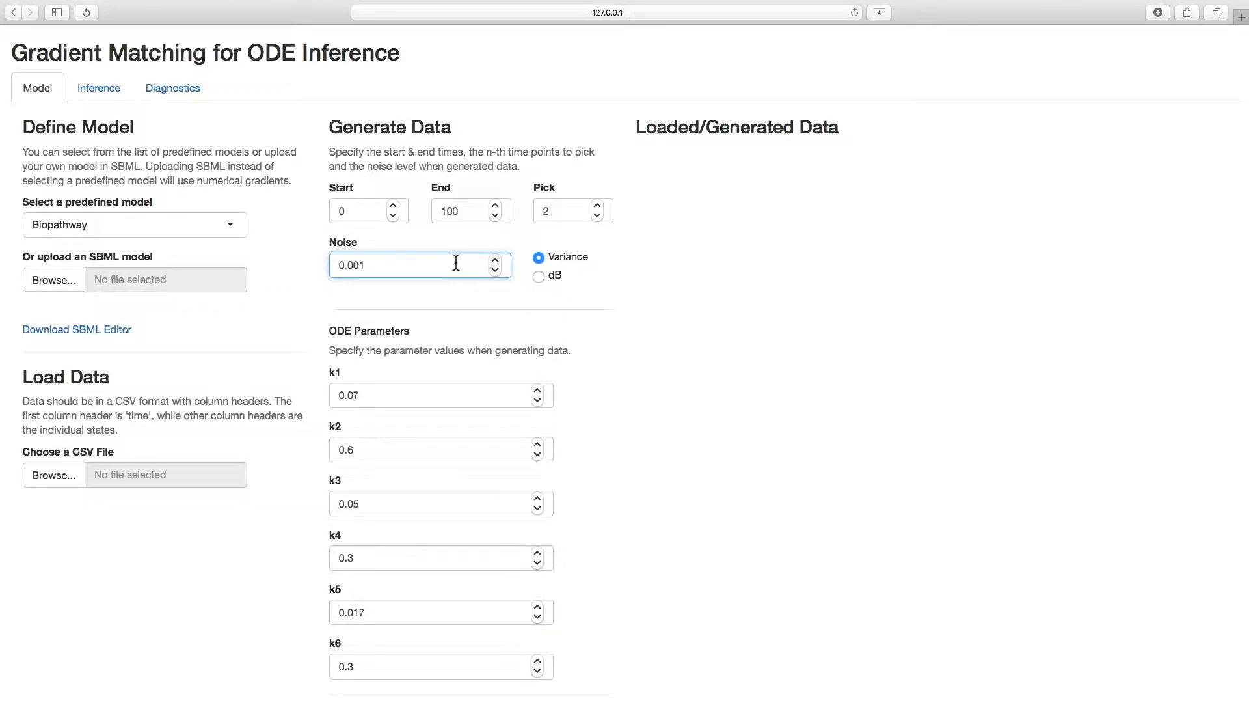
click(441, 323)
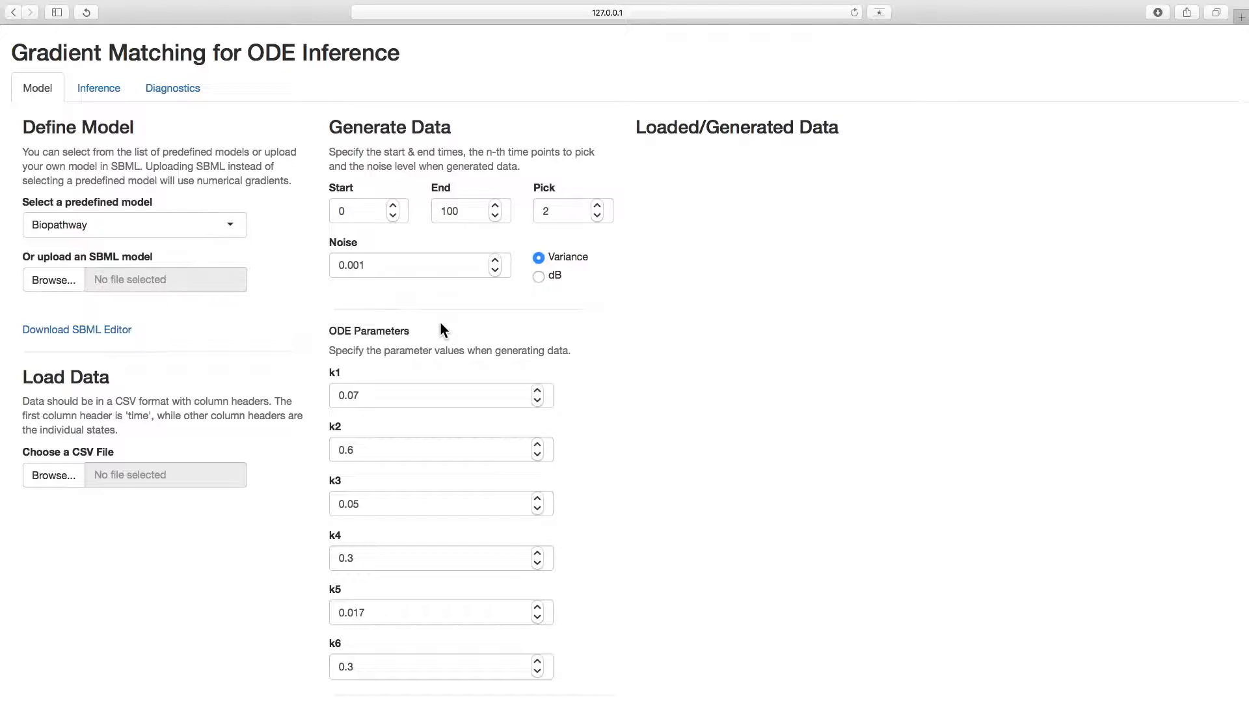
scroll(441, 323, down, 3)
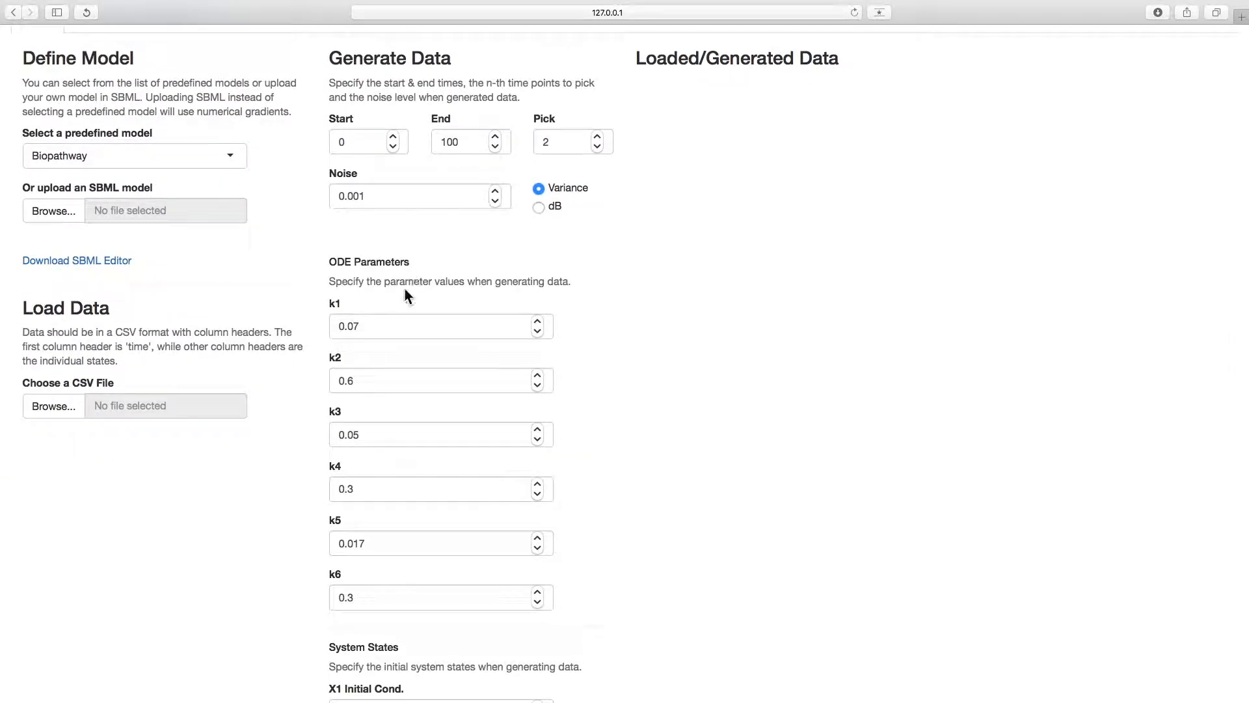
click(372, 329)
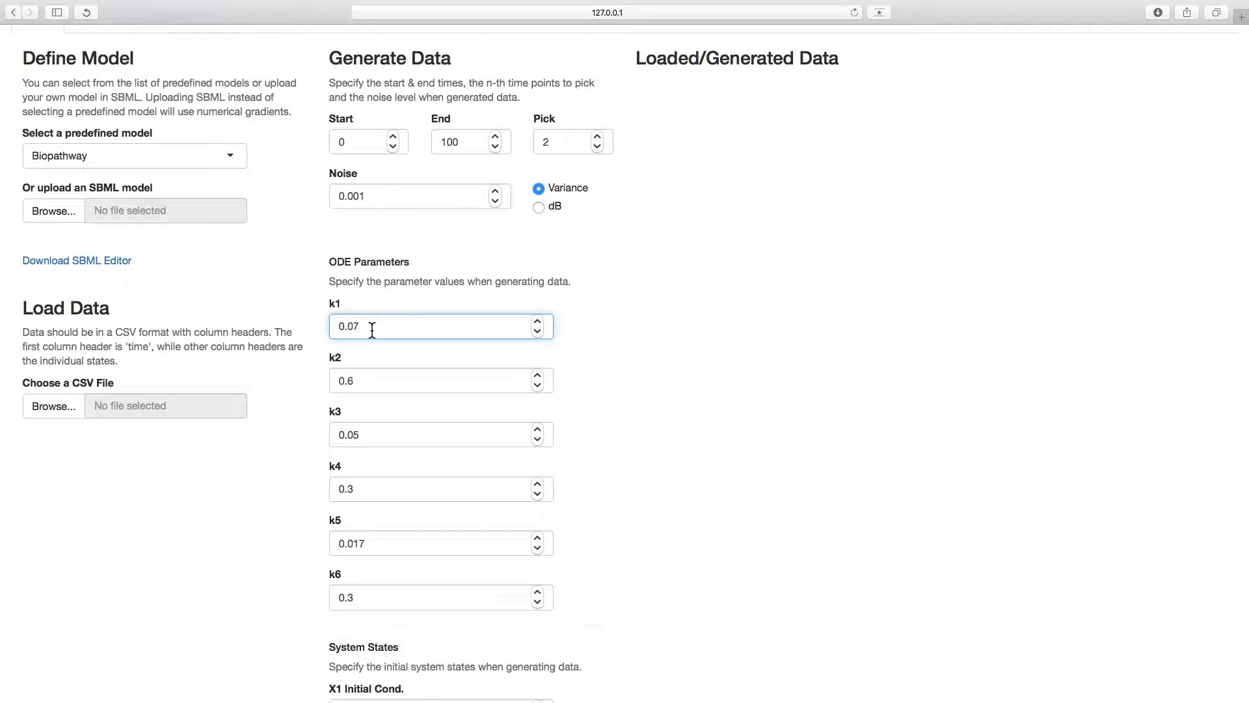
click(357, 382)
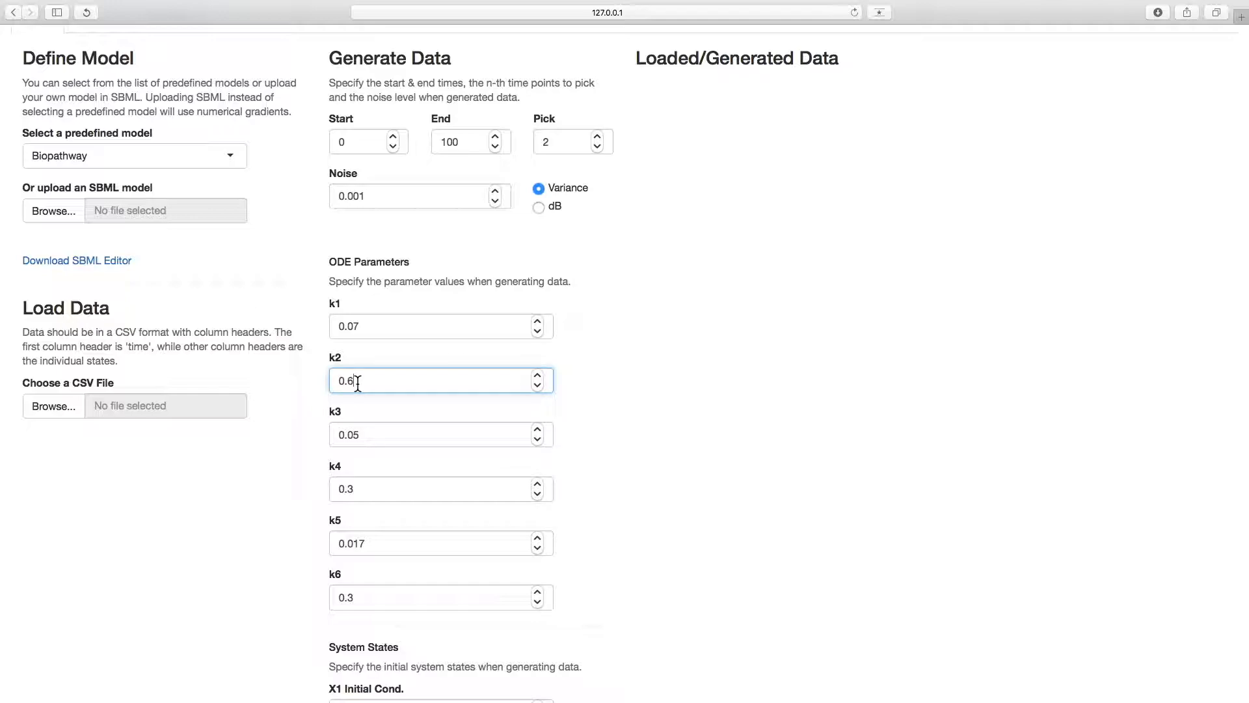
click(369, 435)
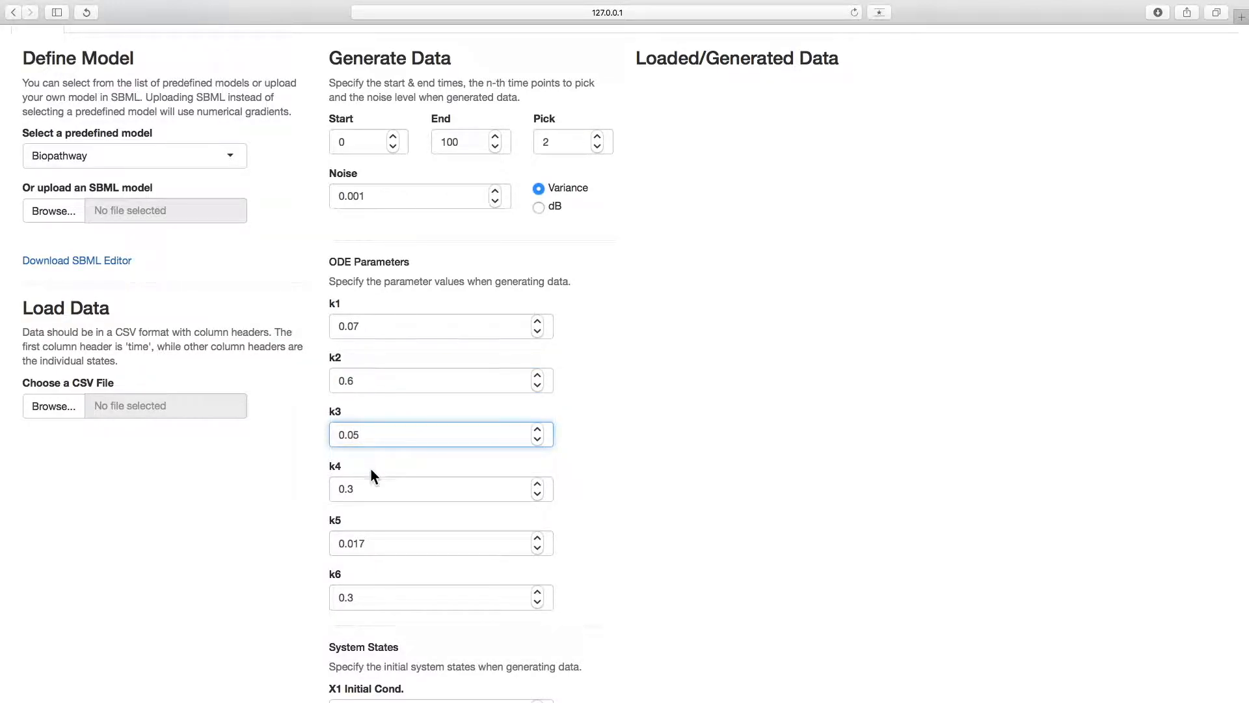
click(364, 489)
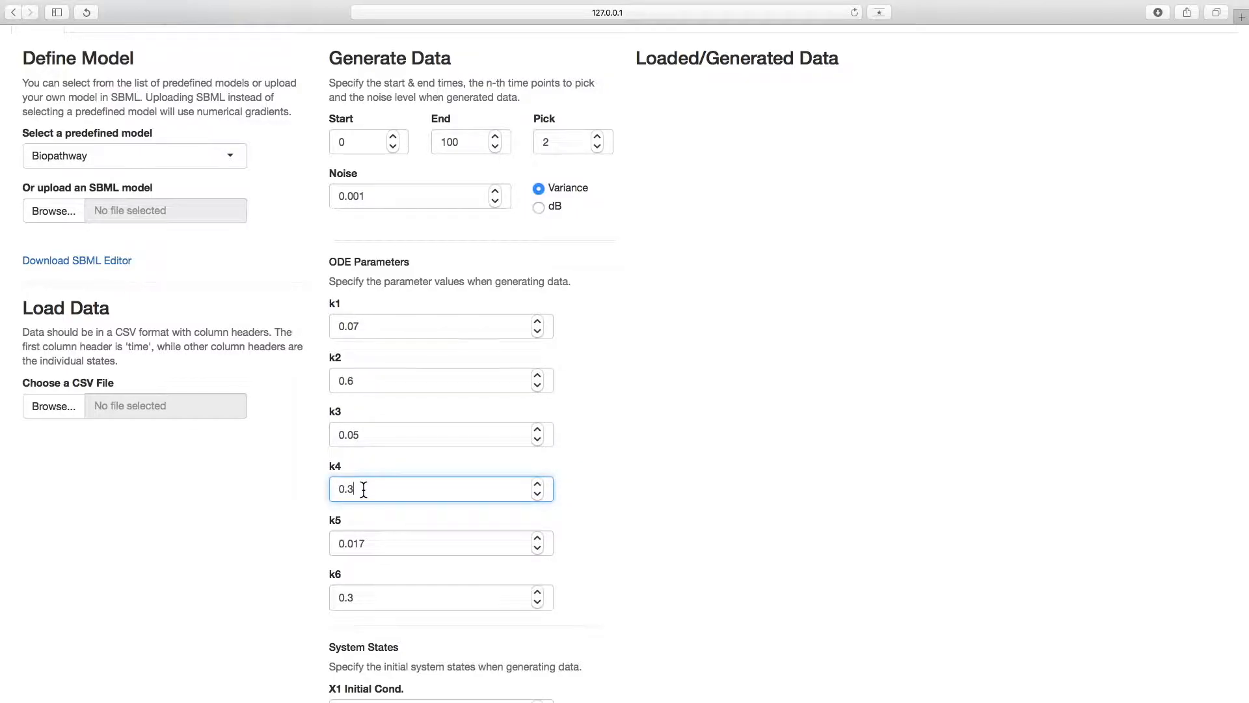
click(373, 543)
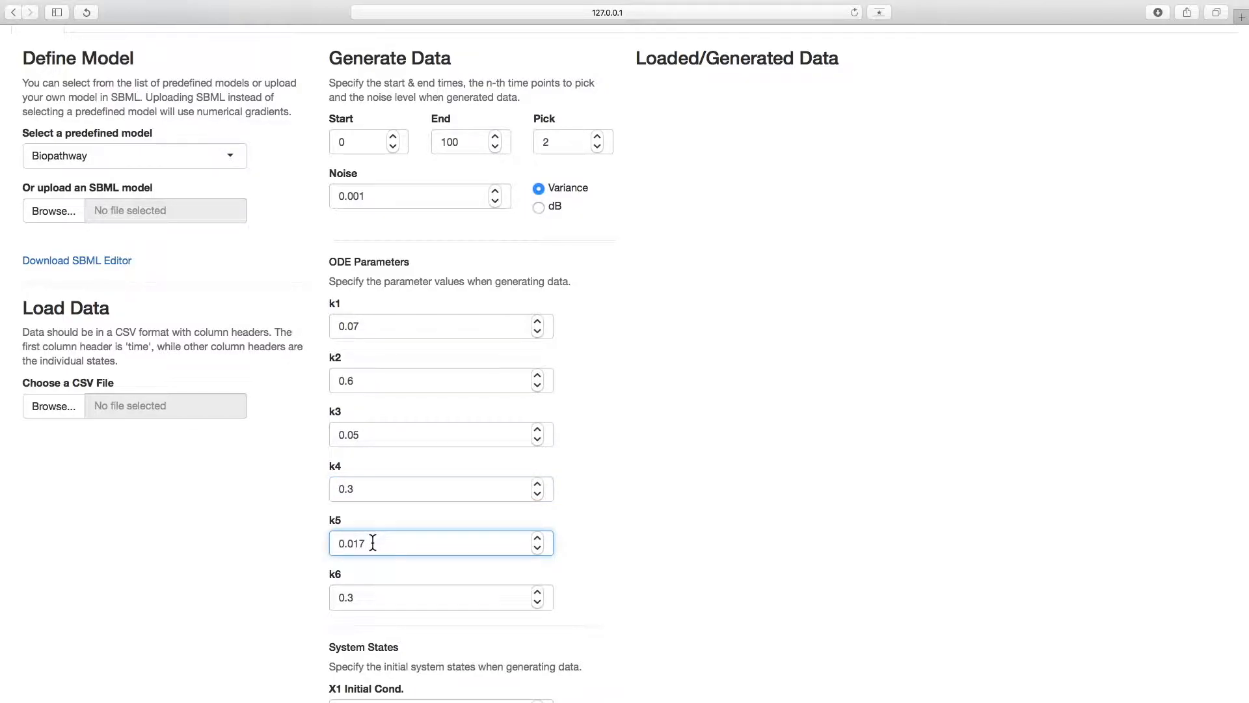
click(369, 599)
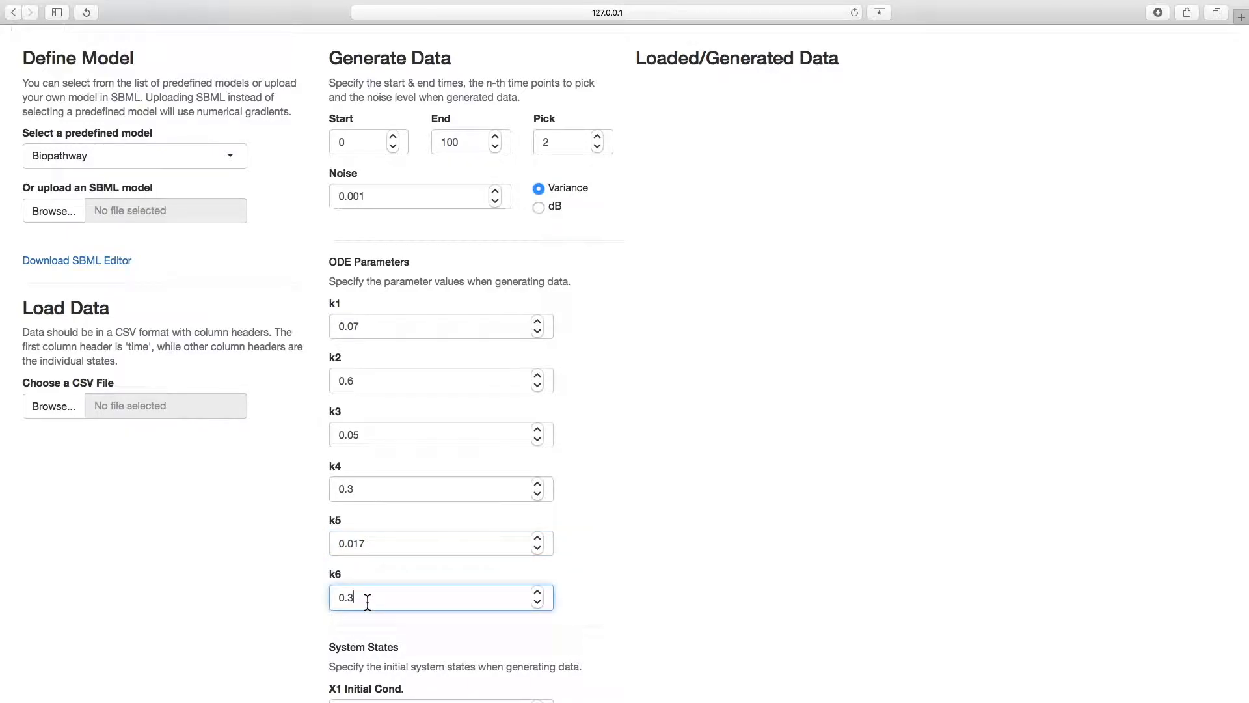
Step: Generate the Biopathway data from the current settings and examine the plots of states X1 to X5
scroll(367, 602, down, 5)
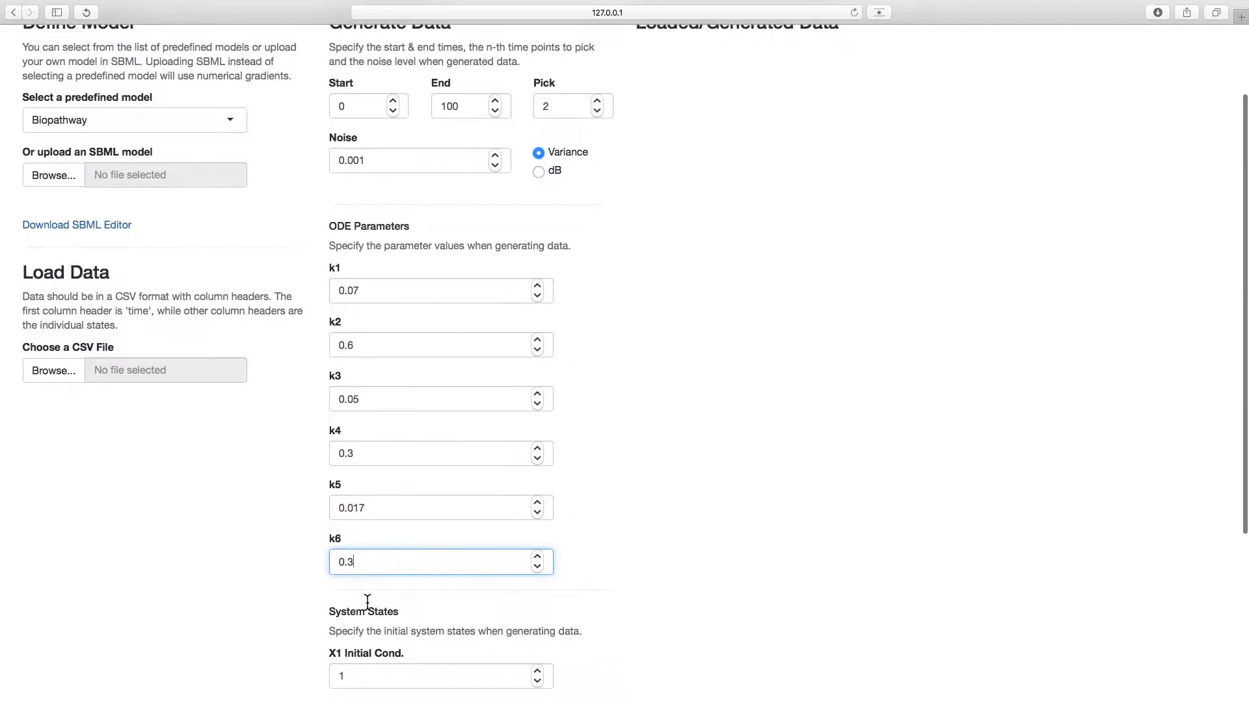
scroll(368, 601, down, 2)
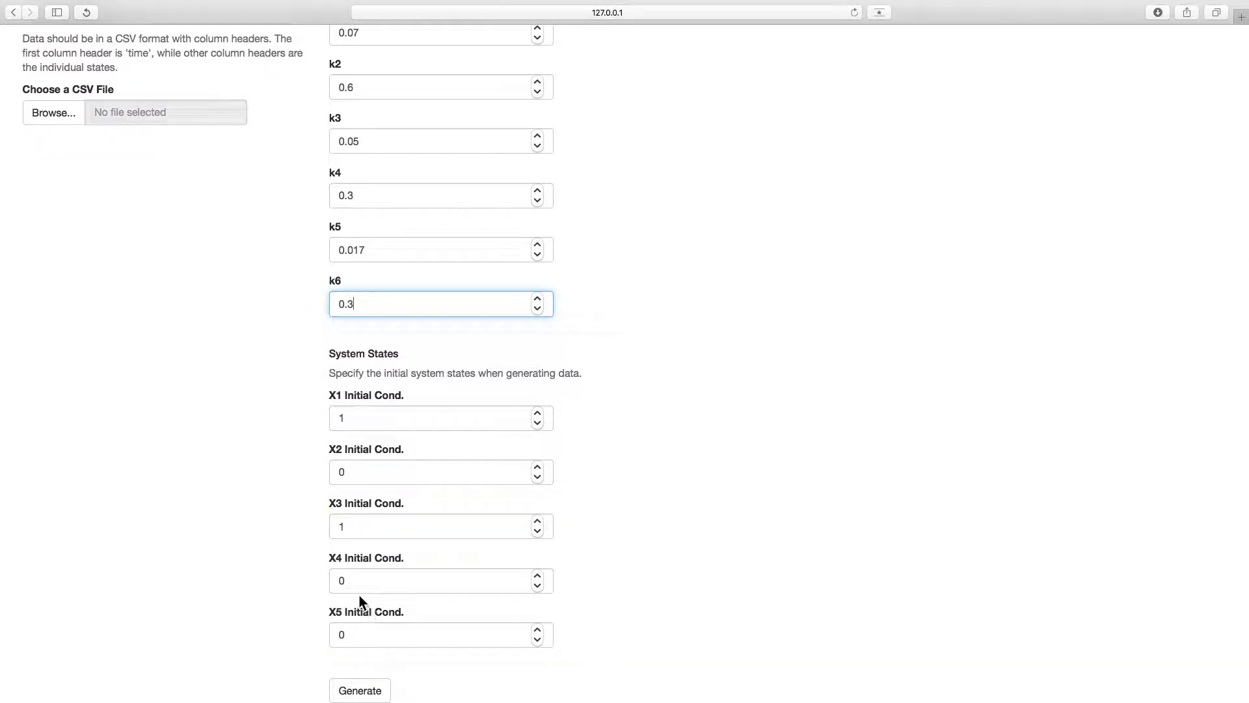
click(283, 509)
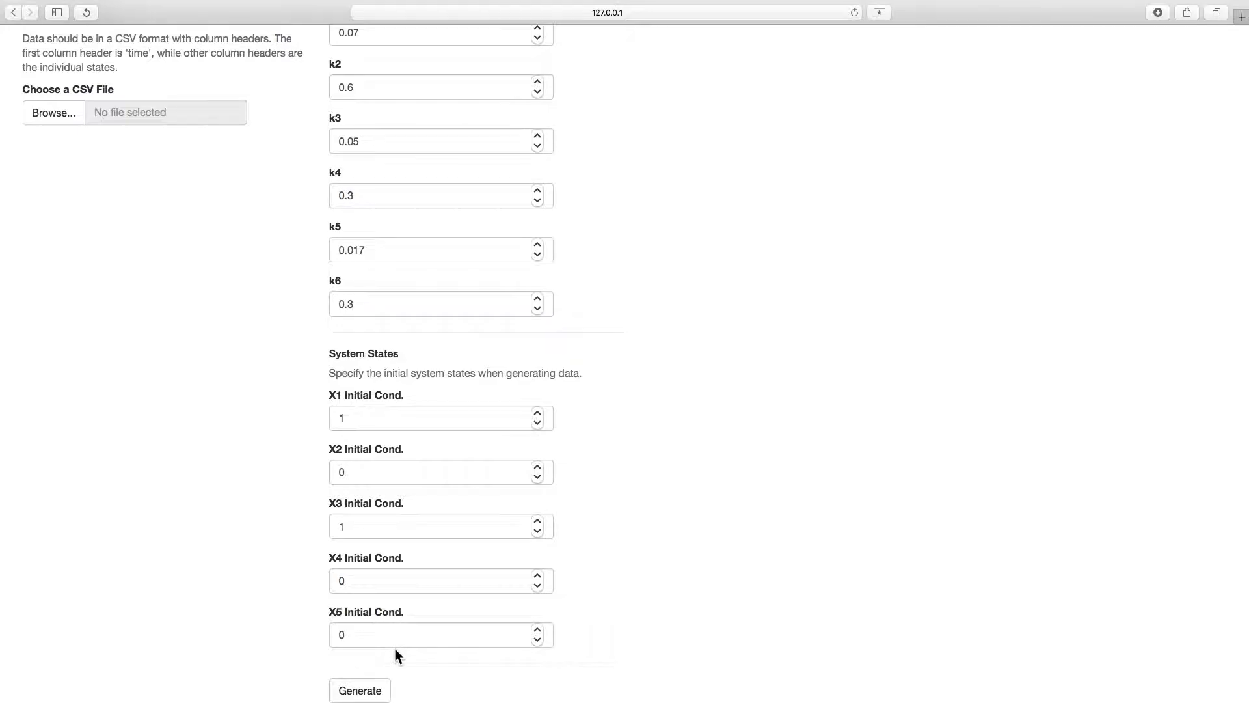
click(378, 688)
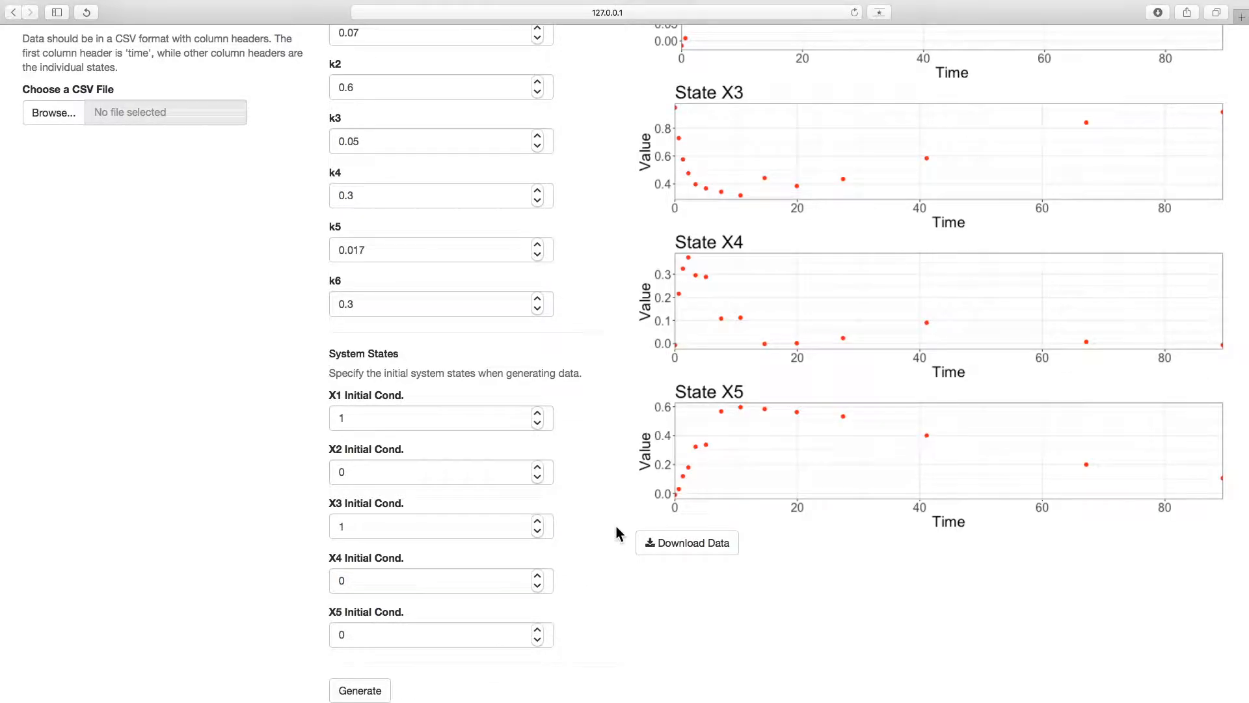
scroll(617, 532, up, 2)
scroll(617, 533, up, 5)
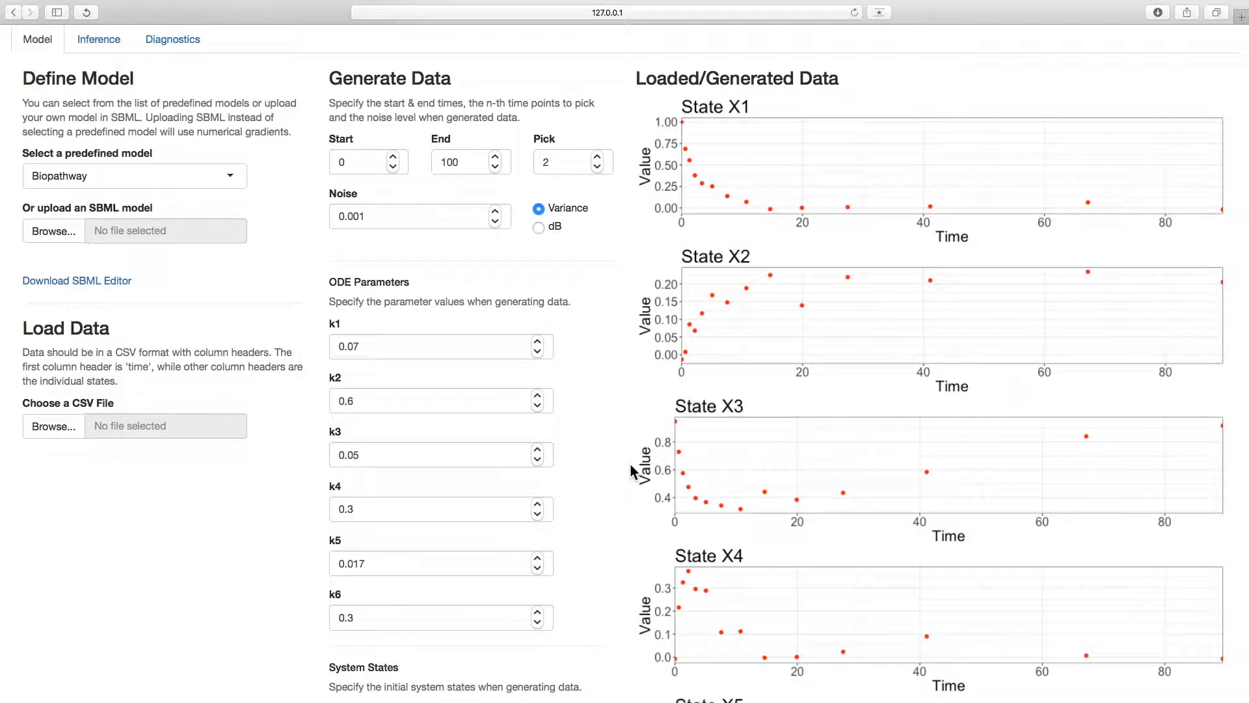
scroll(626, 619, down, 3)
scroll(626, 618, down, 1)
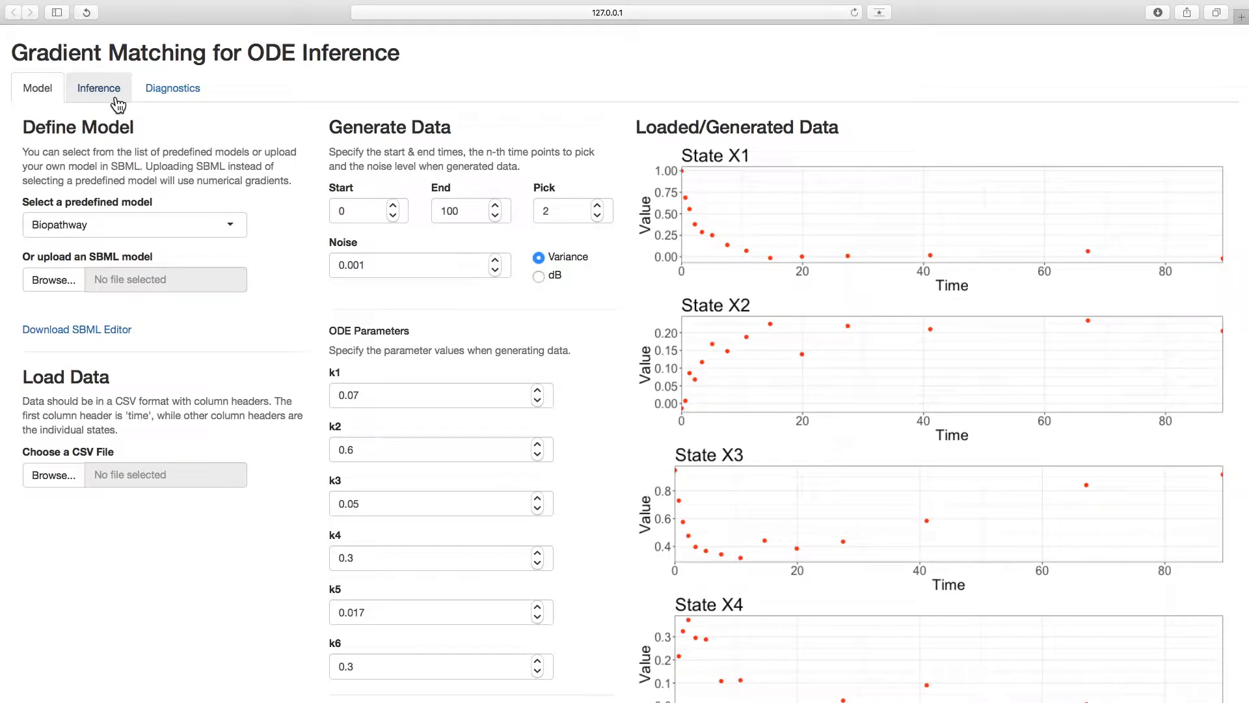
Step: In the inference settings, keep the rbf kernel and turn on bootstrapping with 12 replicates
click(117, 103)
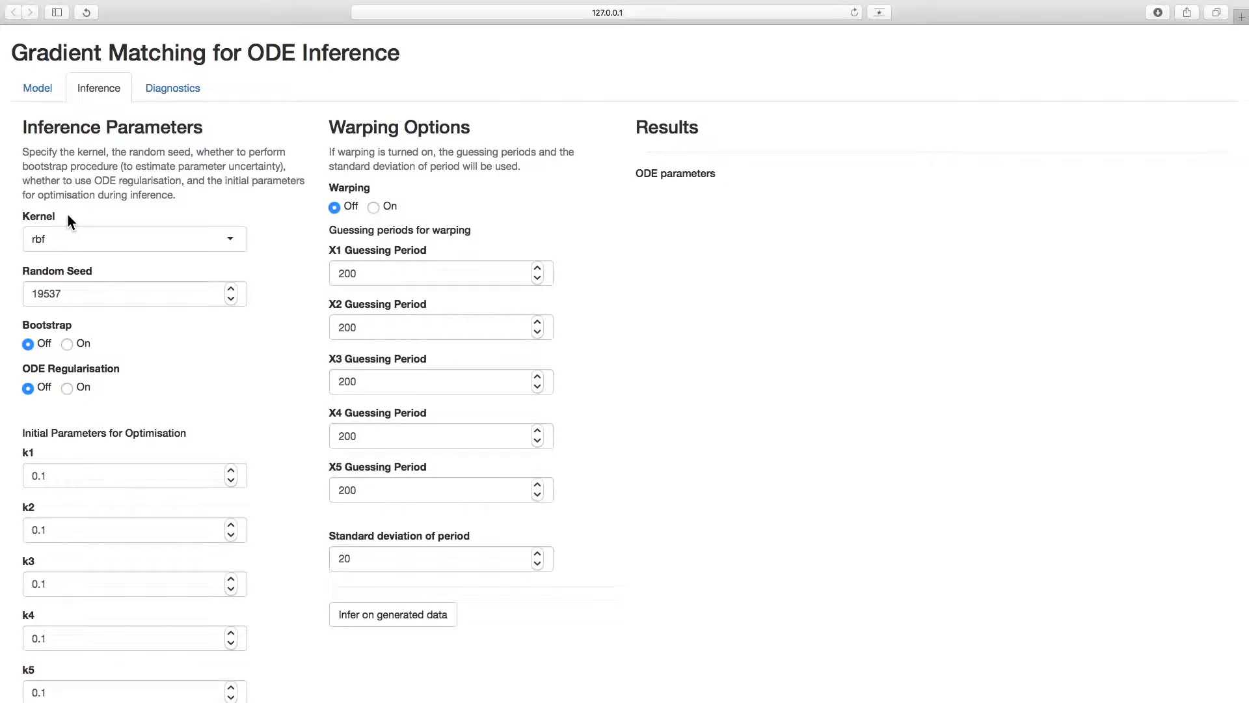
click(65, 242)
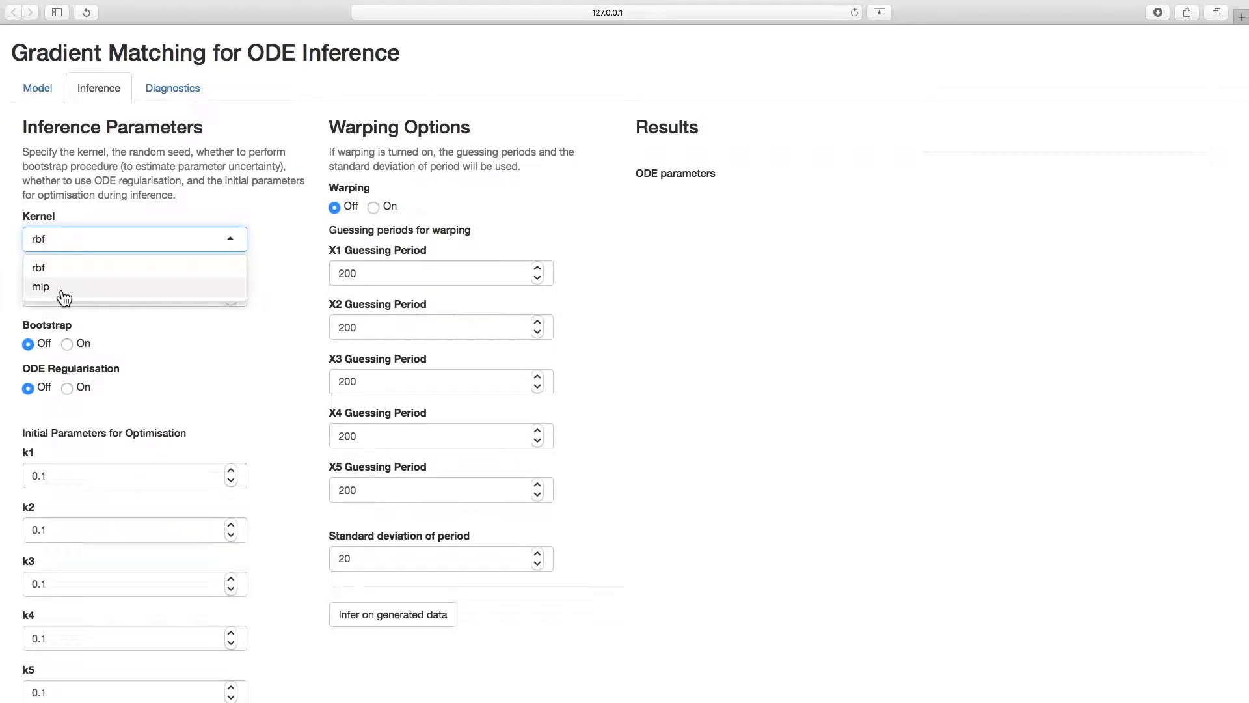
click(57, 268)
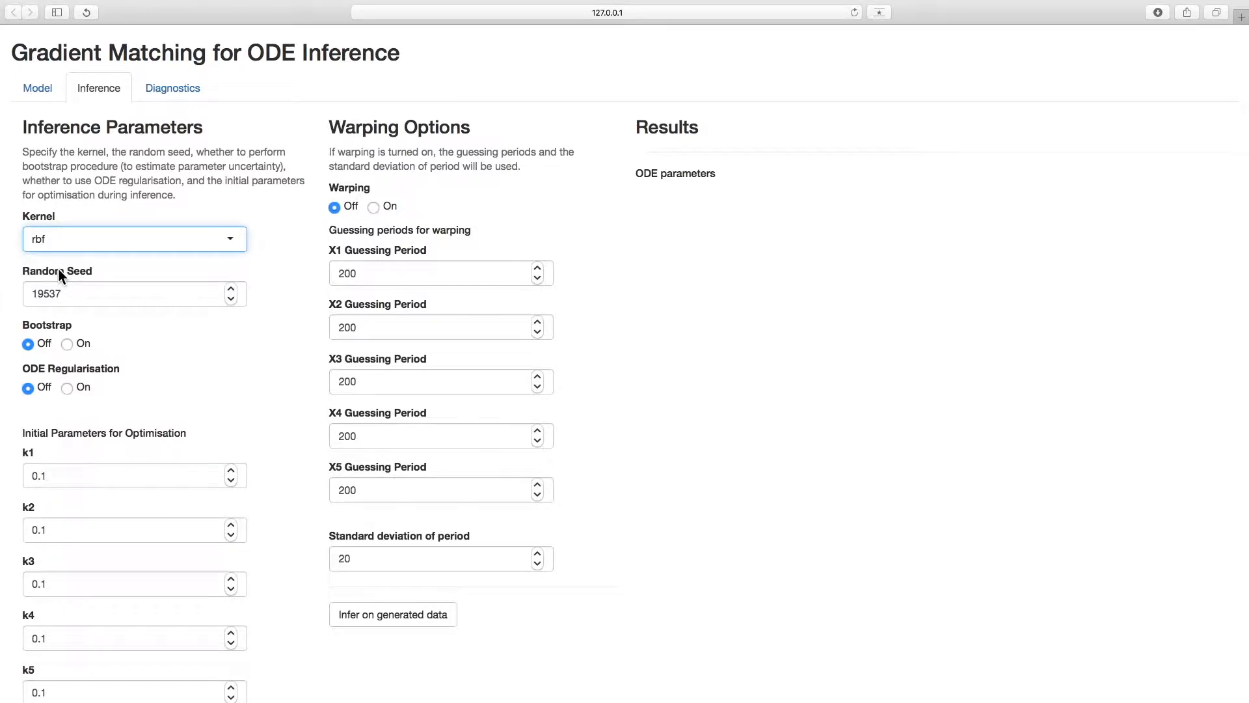
click(76, 297)
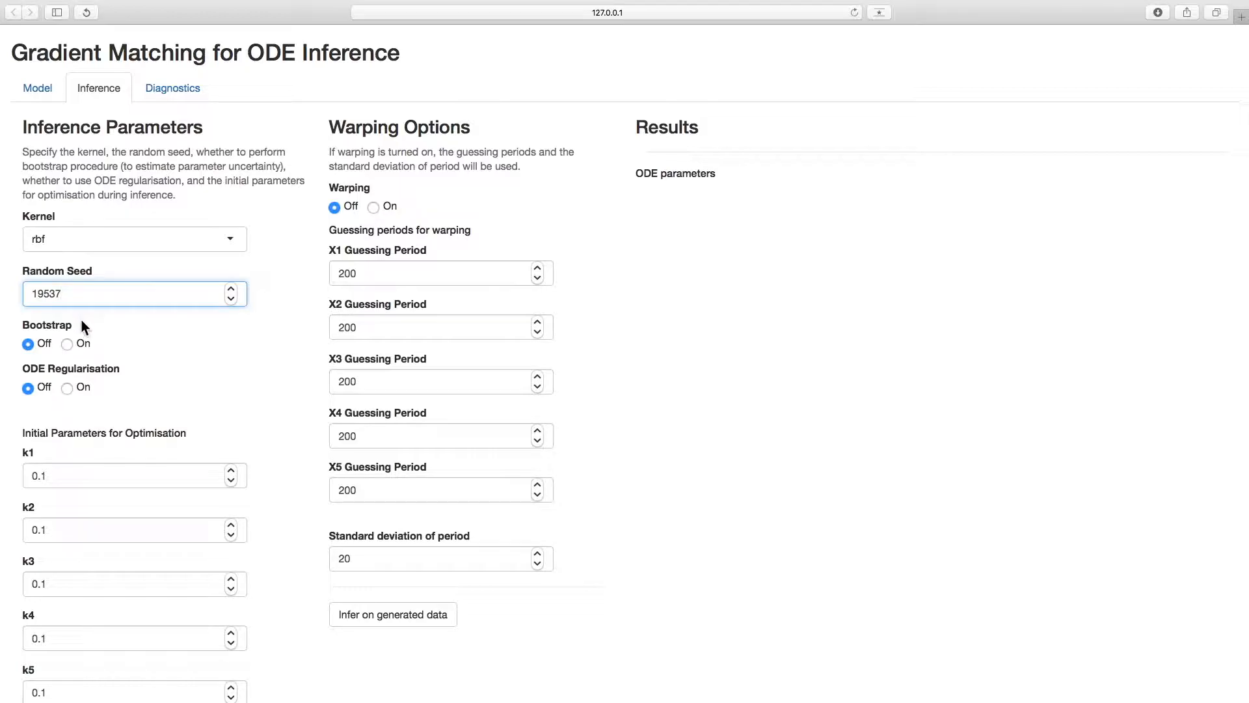
click(67, 344)
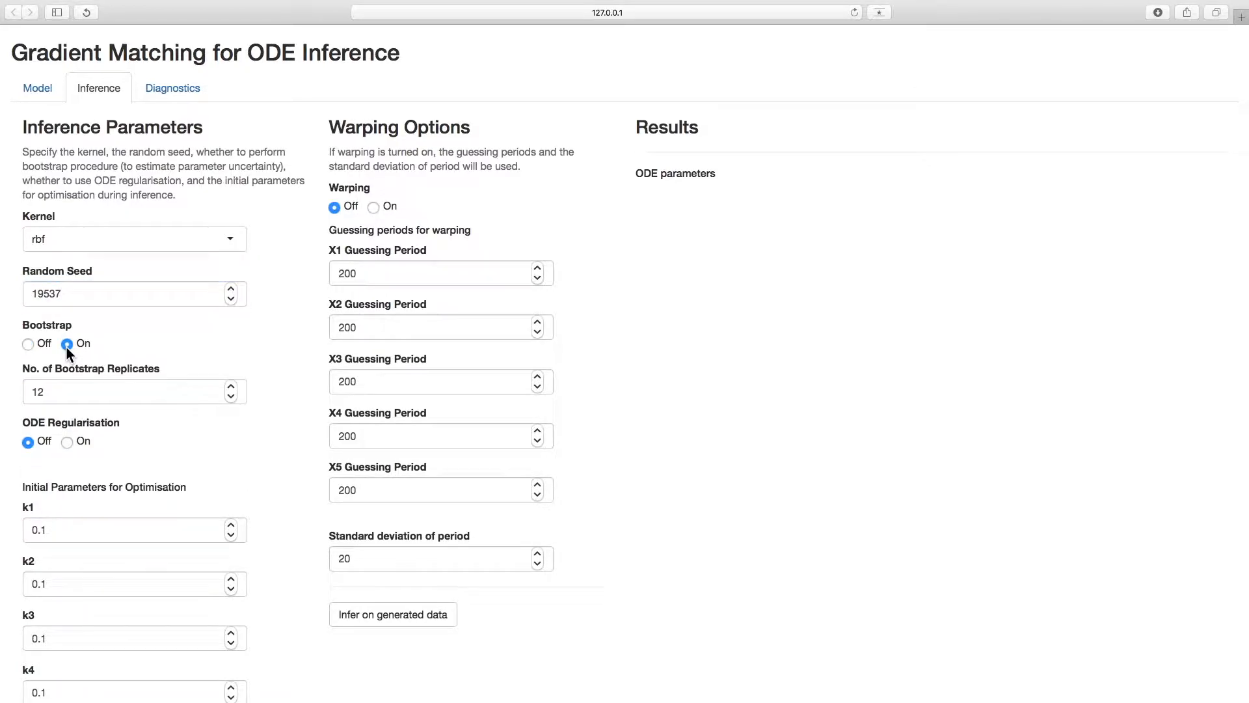
click(63, 392)
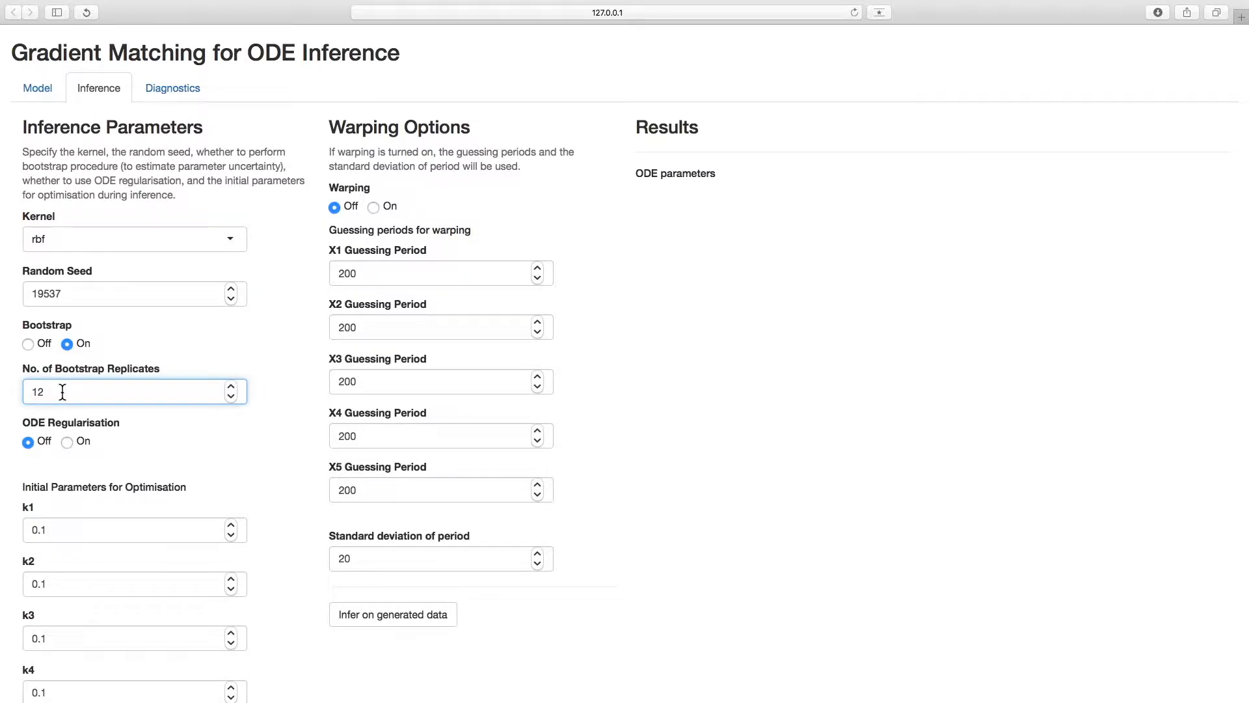
click(188, 490)
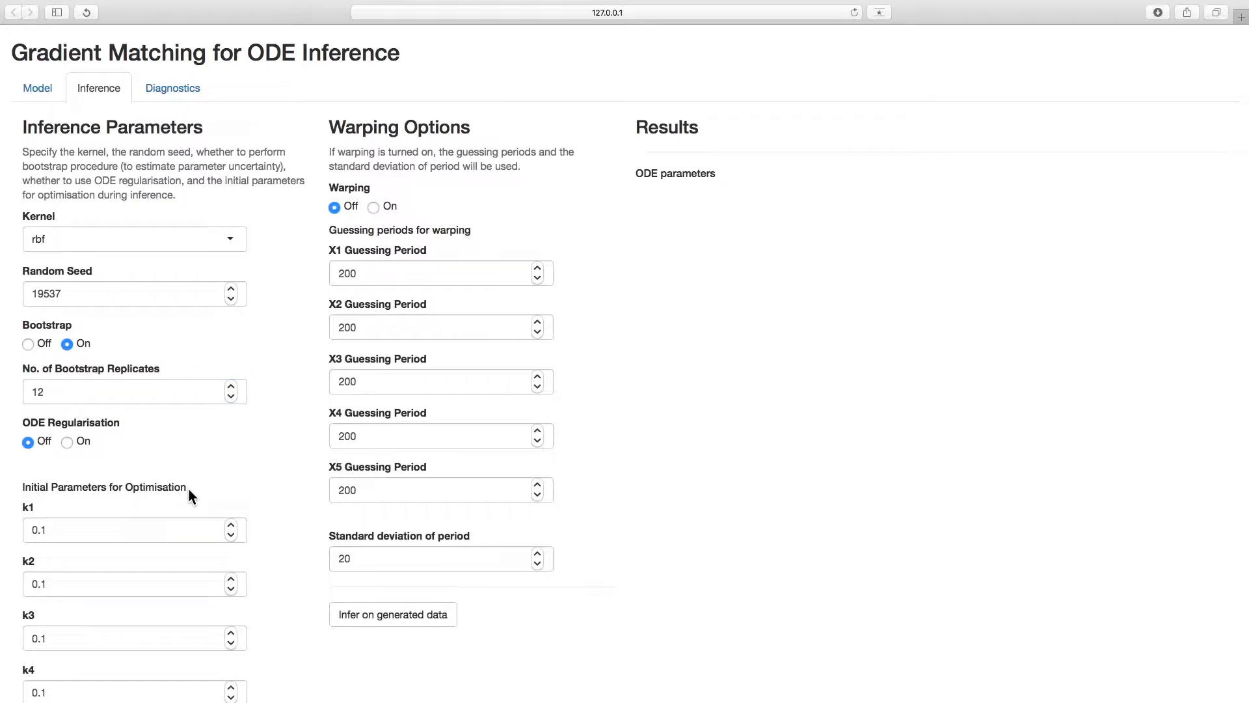
Step: Run inference on the generated data with warping and ODE regularisation off, and examine the state plots and ODE parameter table
scroll(188, 490, down, 4)
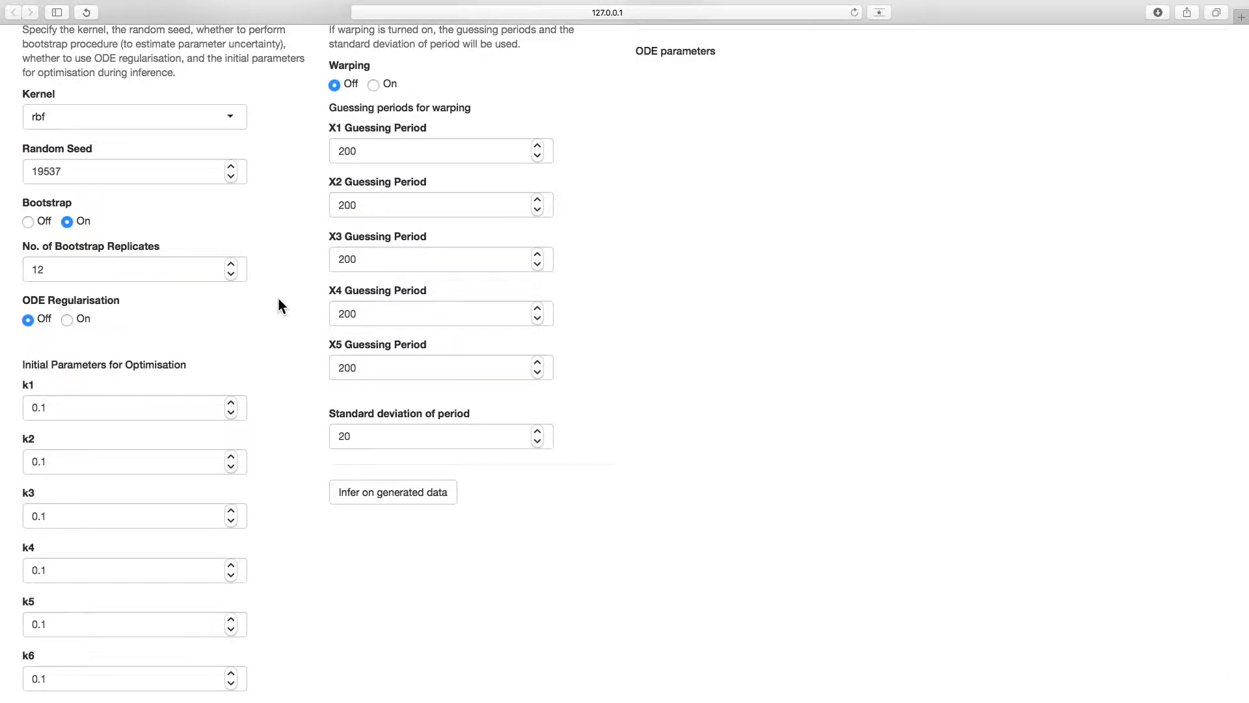
scroll(277, 296, up, 3)
scroll(278, 300, up, 2)
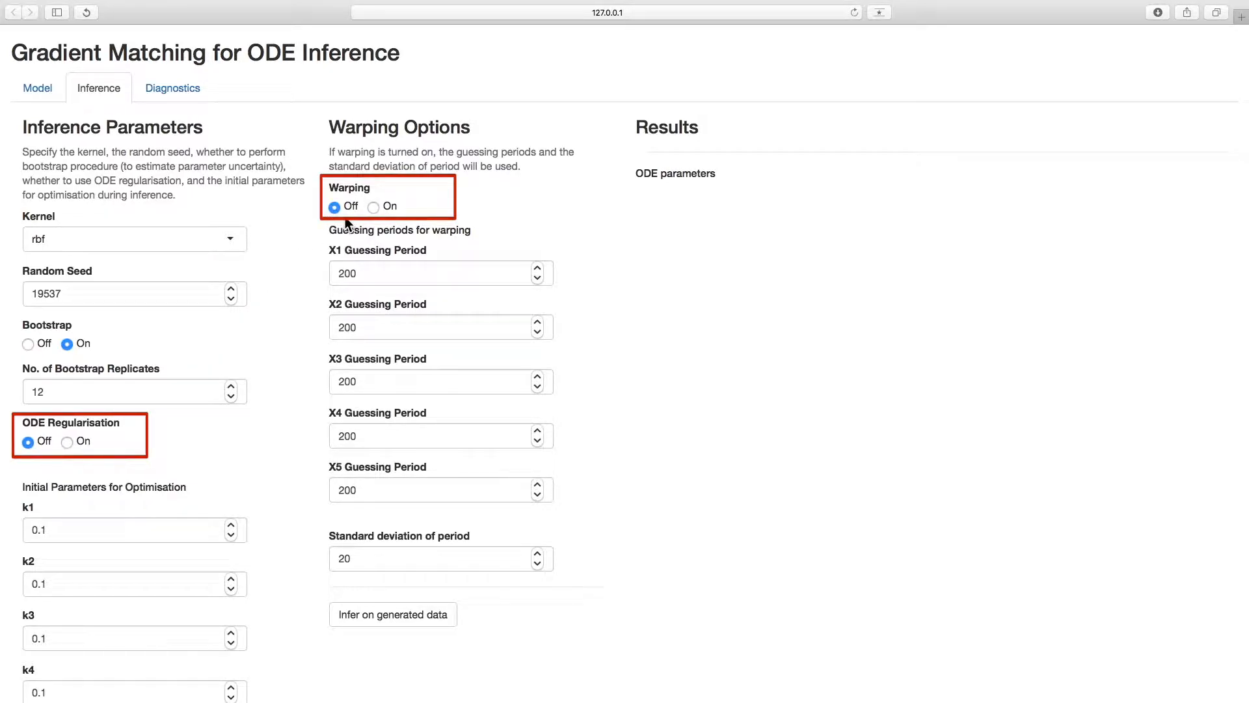
click(354, 623)
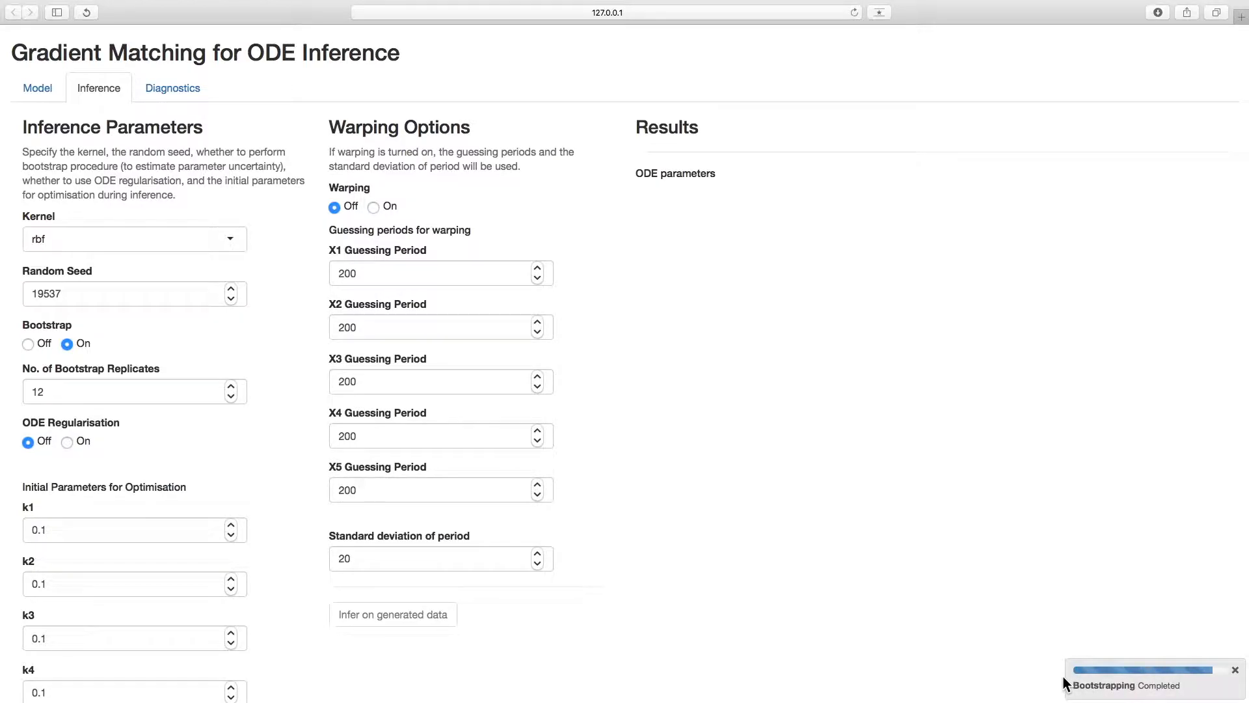
scroll(641, 615, down, 5)
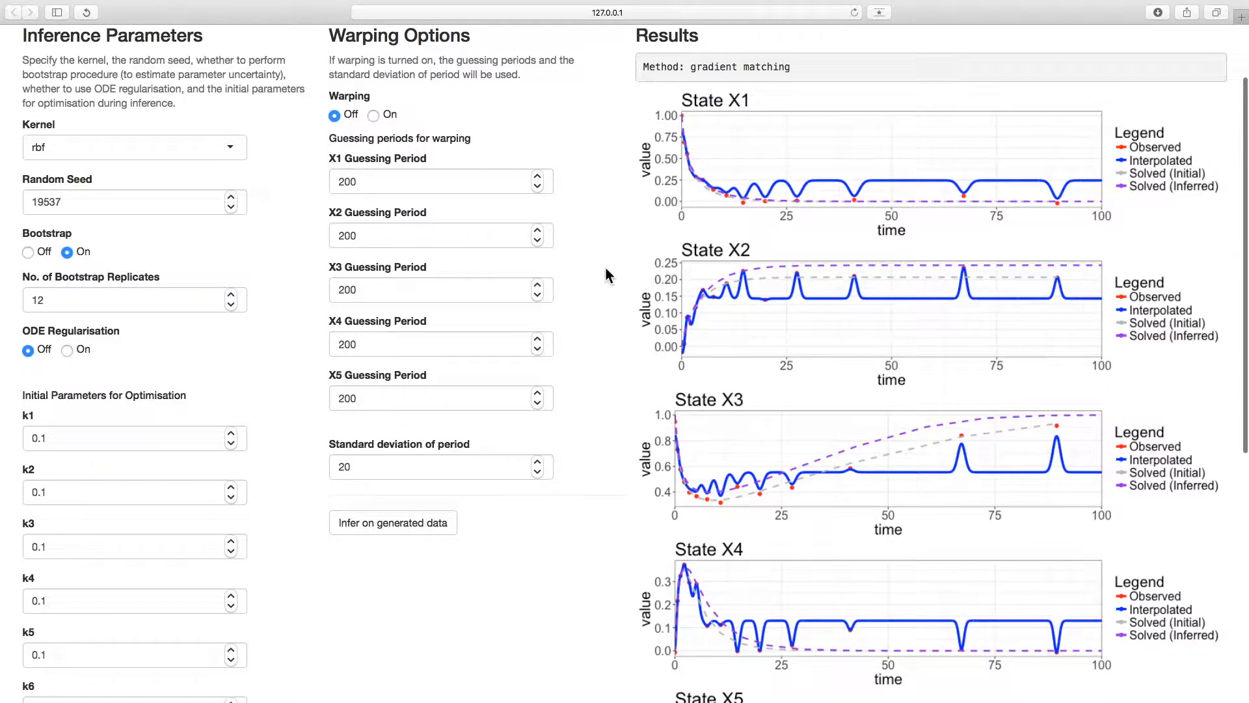
scroll(623, 605, down, 5)
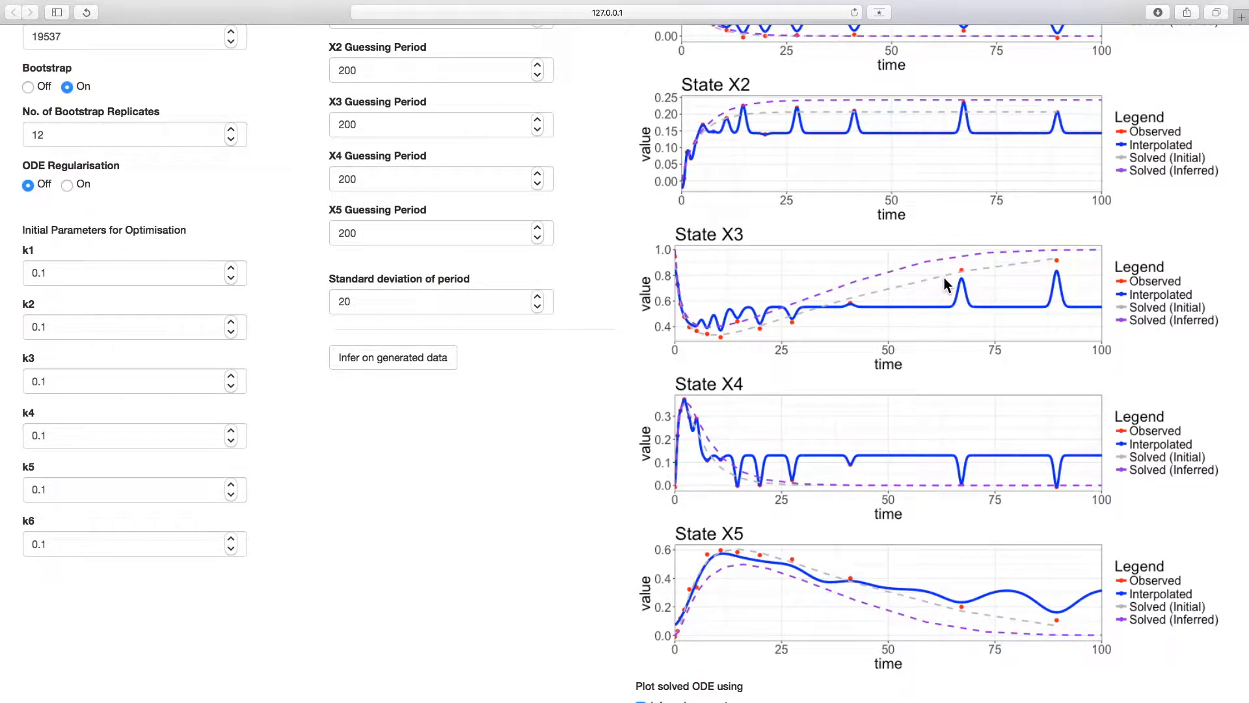
scroll(944, 283, down, 5)
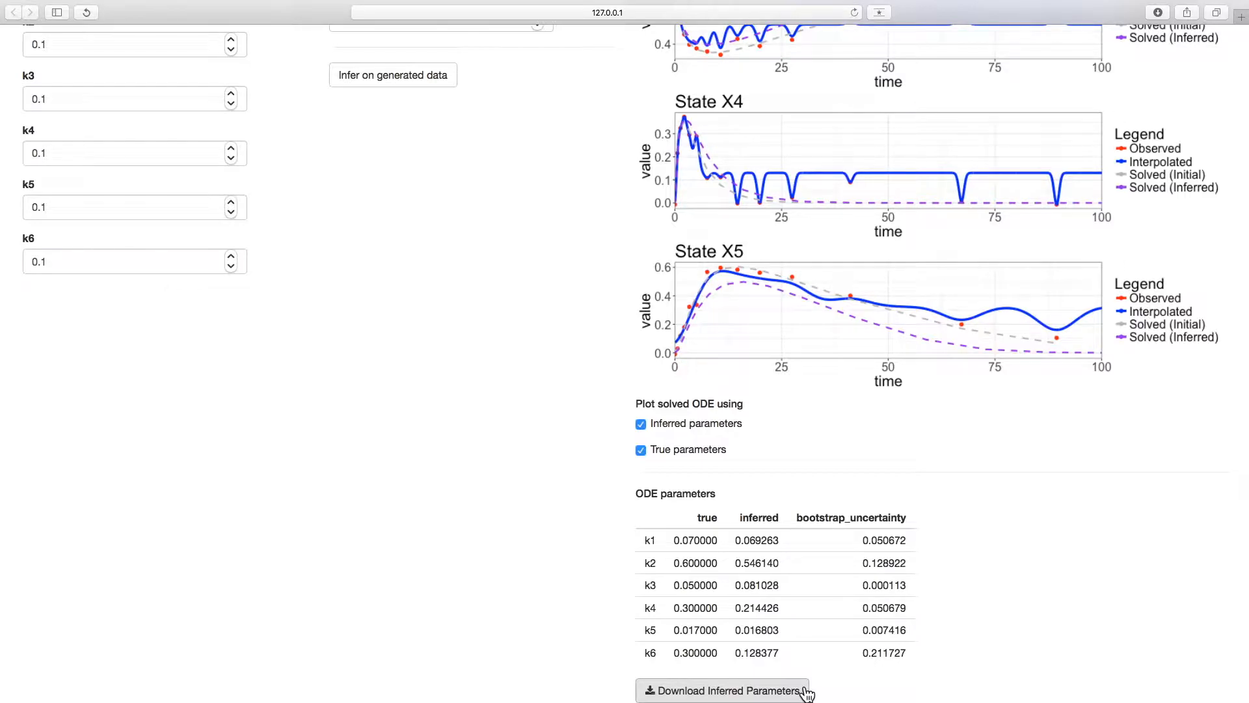
scroll(825, 447, up, 3)
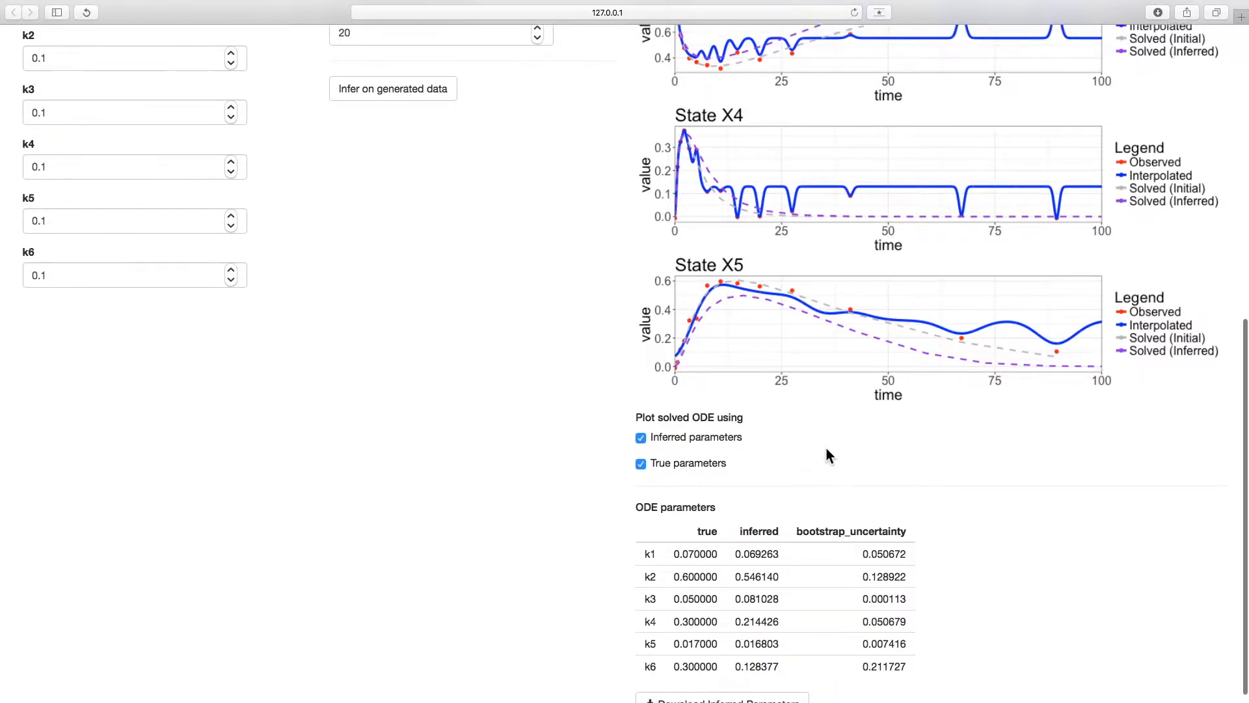
scroll(825, 445, up, 5)
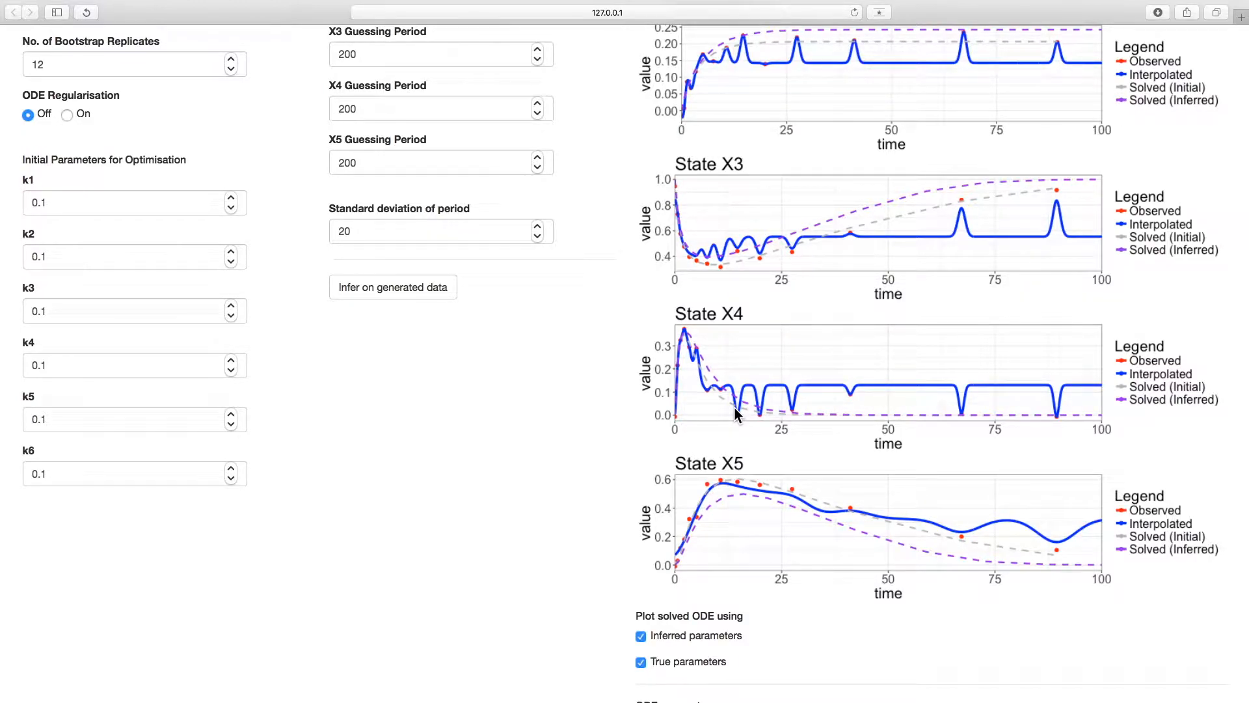
Step: Turn warping on, keeping the standard deviation of period at 20, and rerun the inference on the generated data
scroll(588, 309, up, 5)
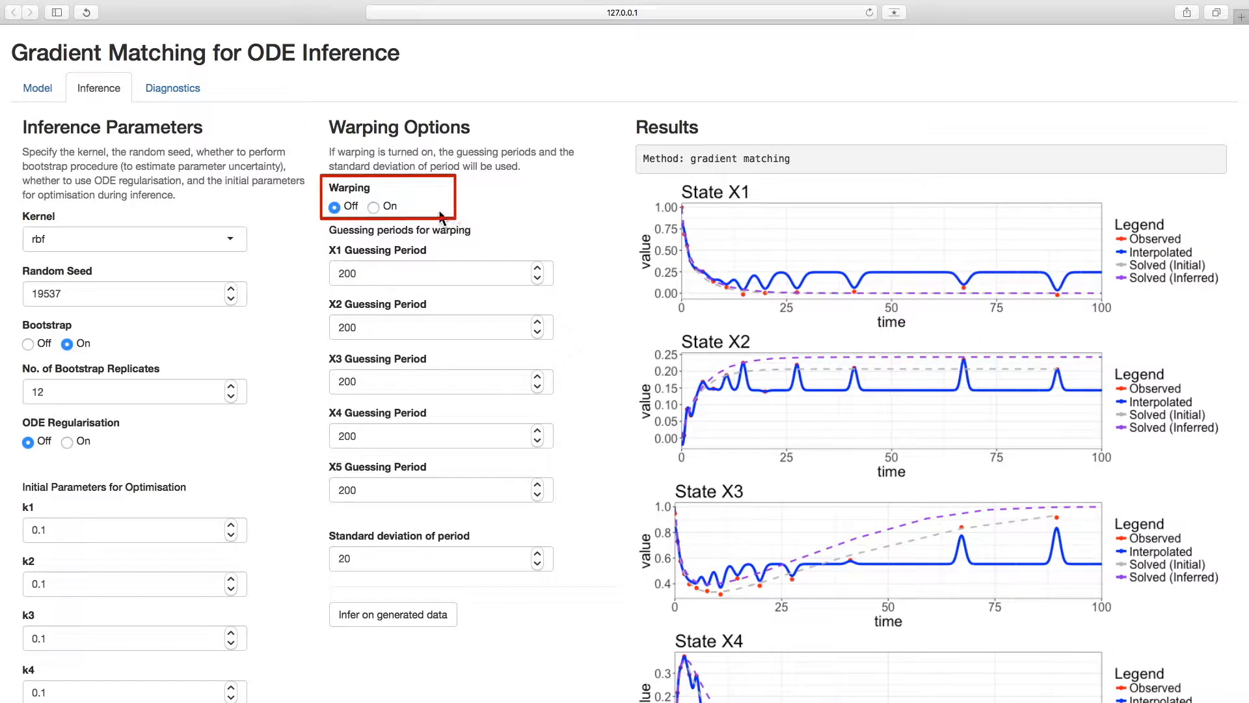
click(382, 212)
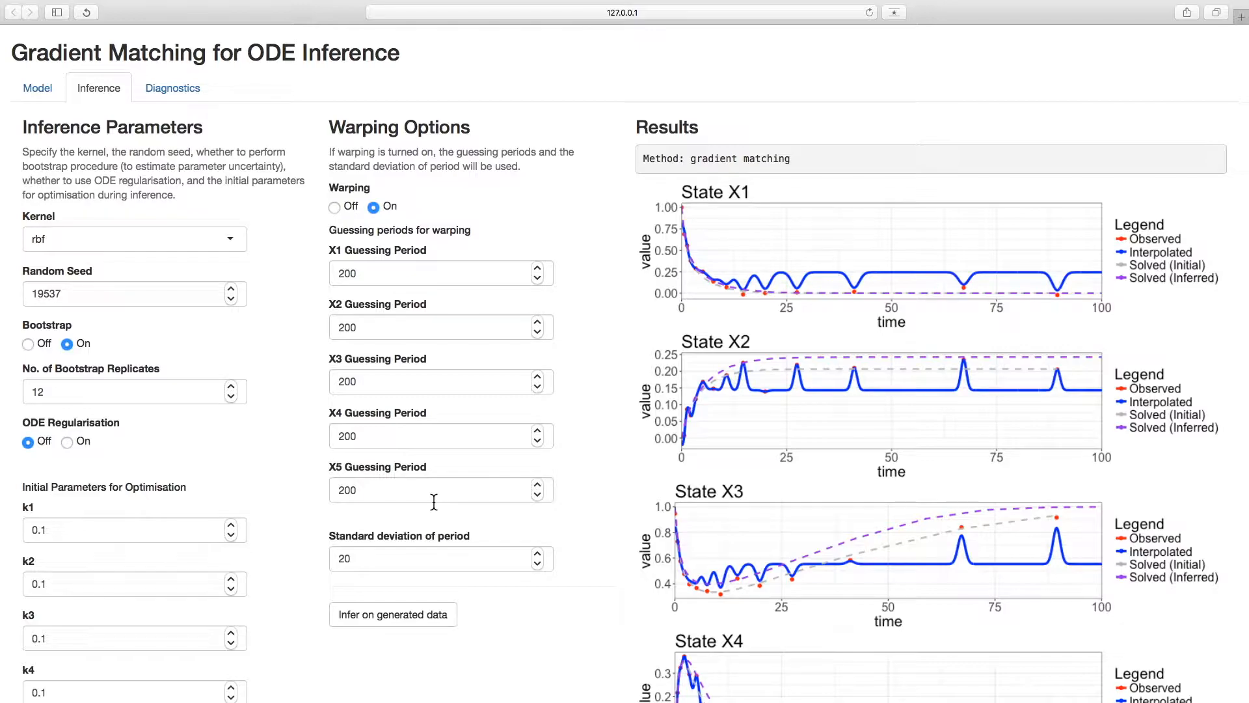
click(384, 559)
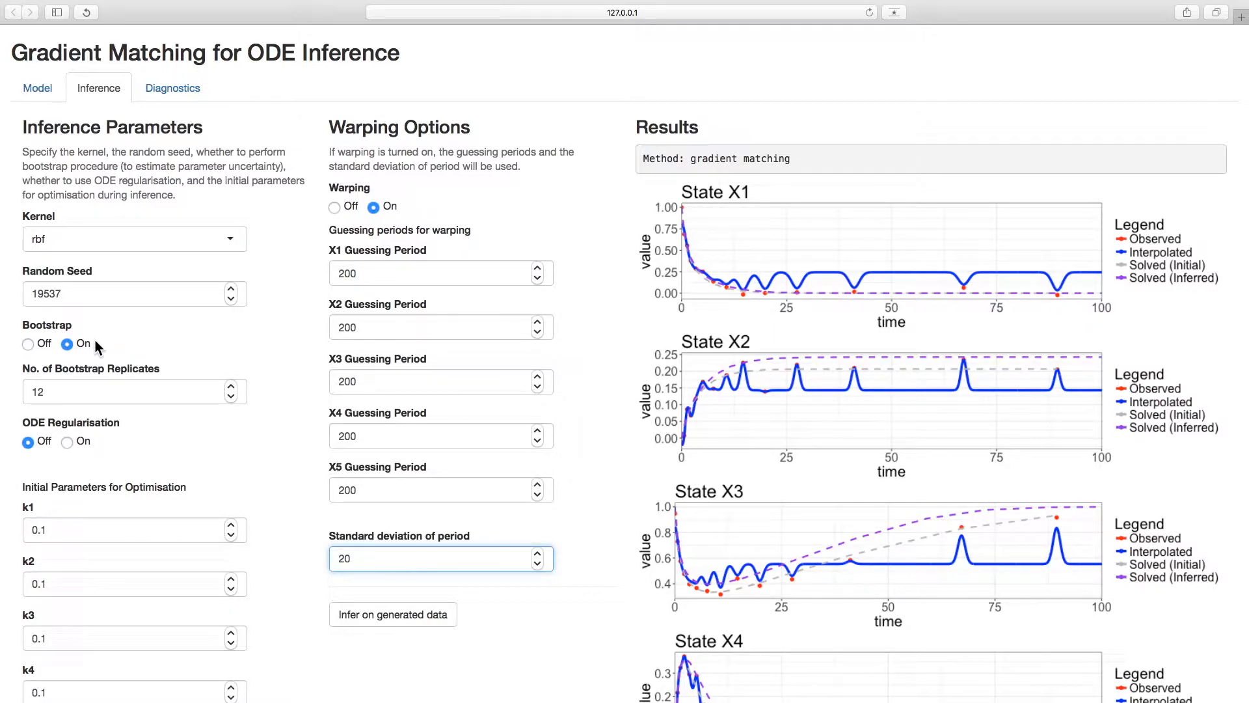
click(343, 628)
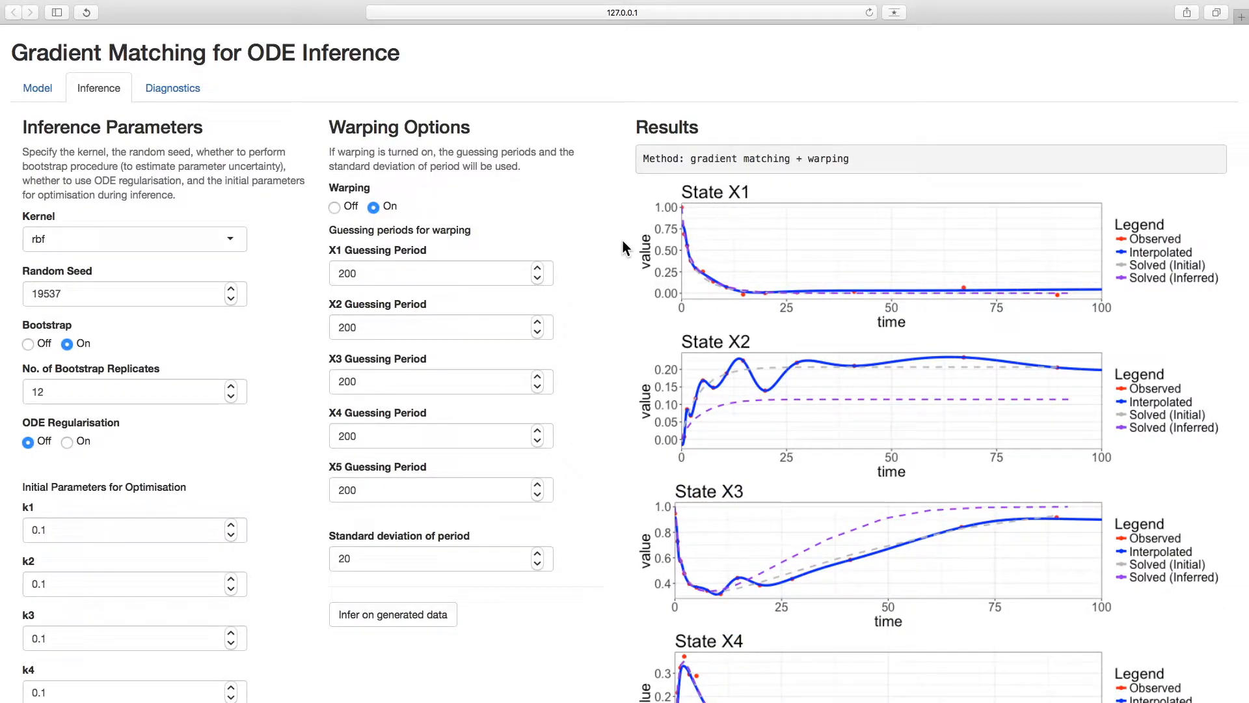
Step: Examine the inference results with warping for the model states
scroll(622, 242, down, 10)
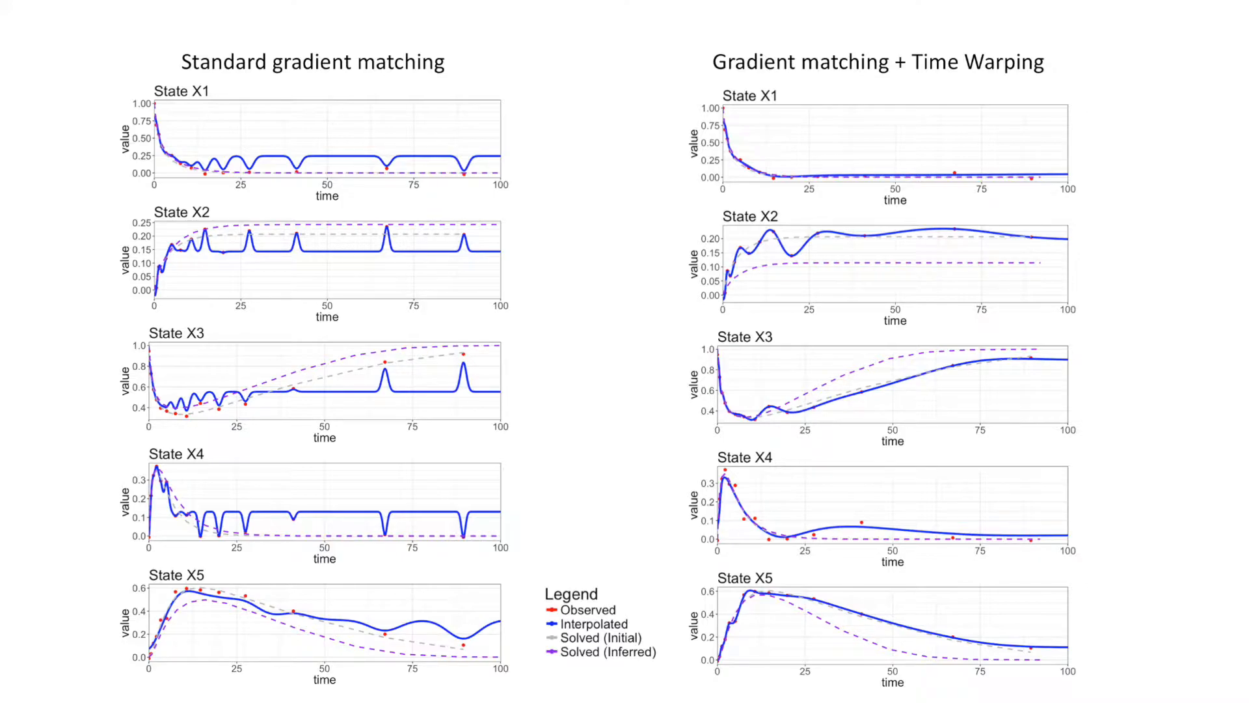
key(Right)
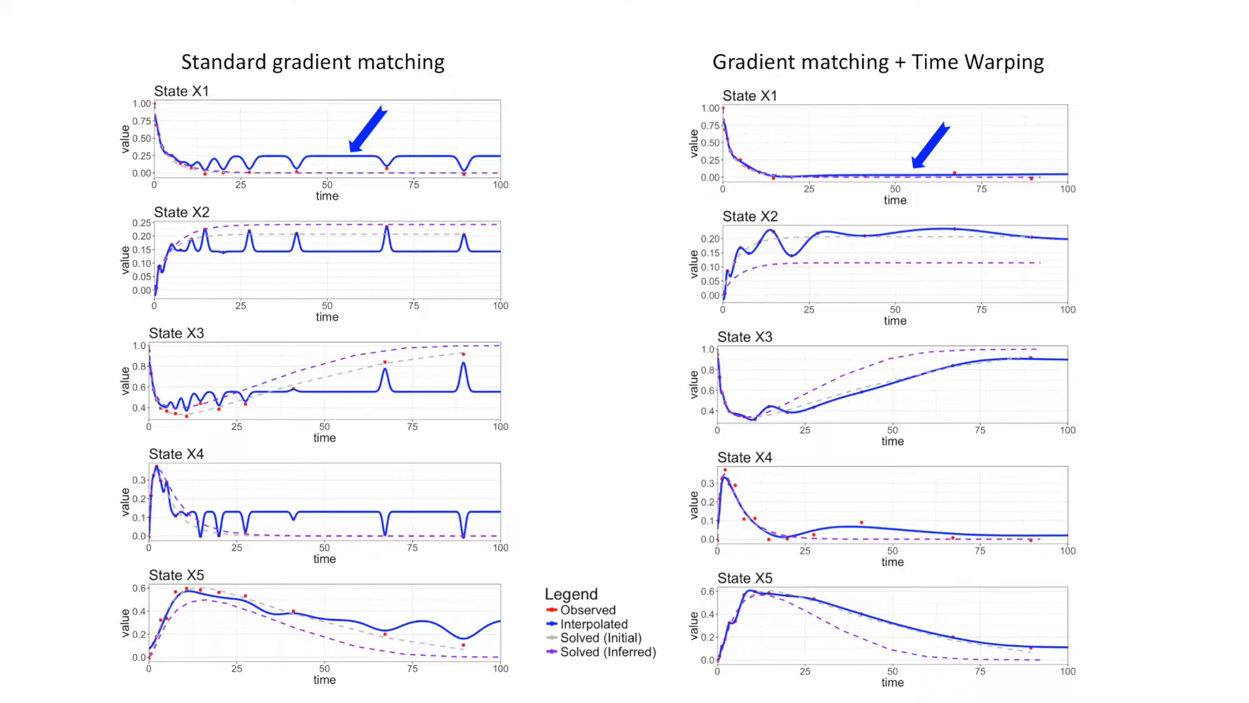
key(Right)
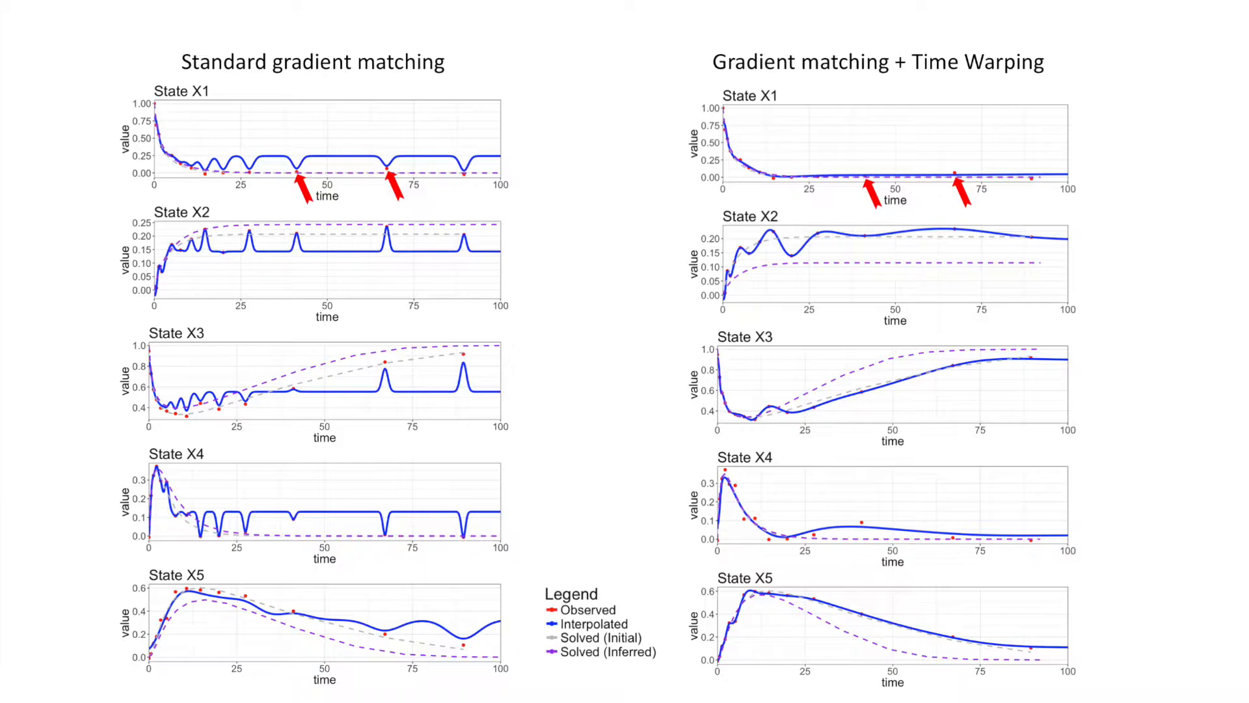
key(Right)
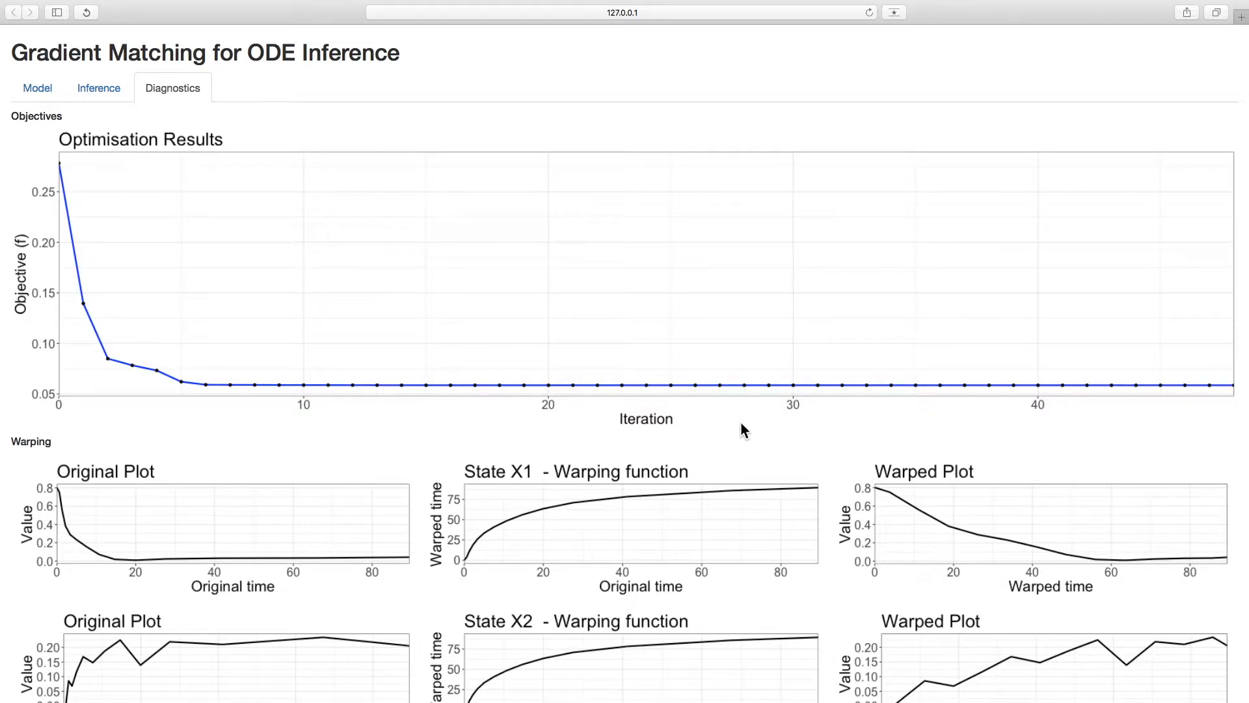
Step: Examine the diagnostics of the warped inference: the optimisation objective, the console log, and the original, warping function and warped plots for states X1 to X5
scroll(741, 424, down, 10)
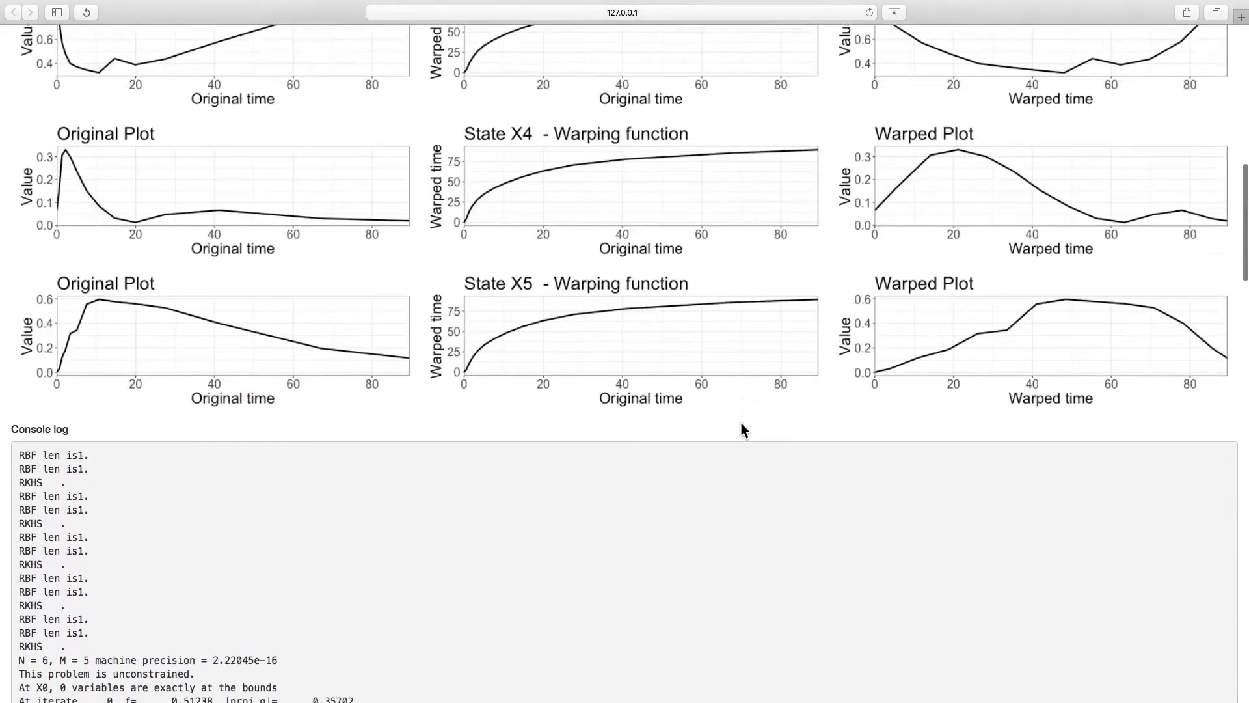
scroll(742, 424, down, 3)
scroll(376, 600, down, 5)
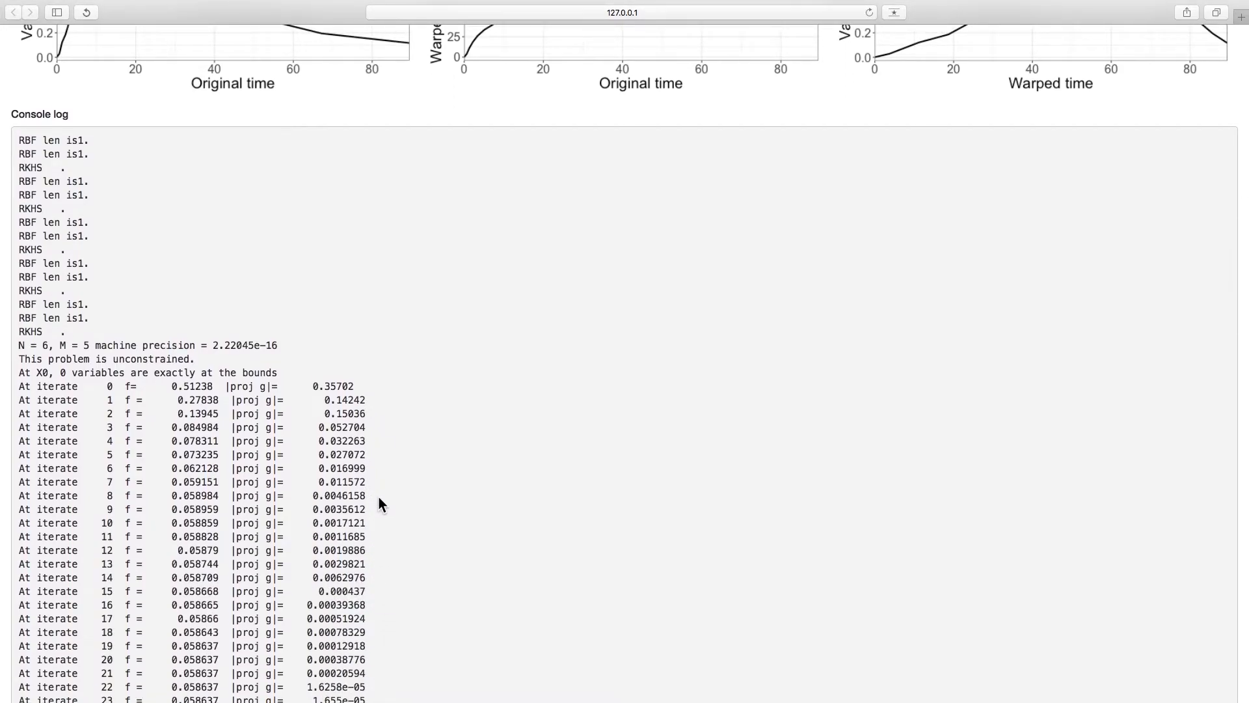
scroll(380, 501, up, 4)
scroll(381, 504, up, 15)
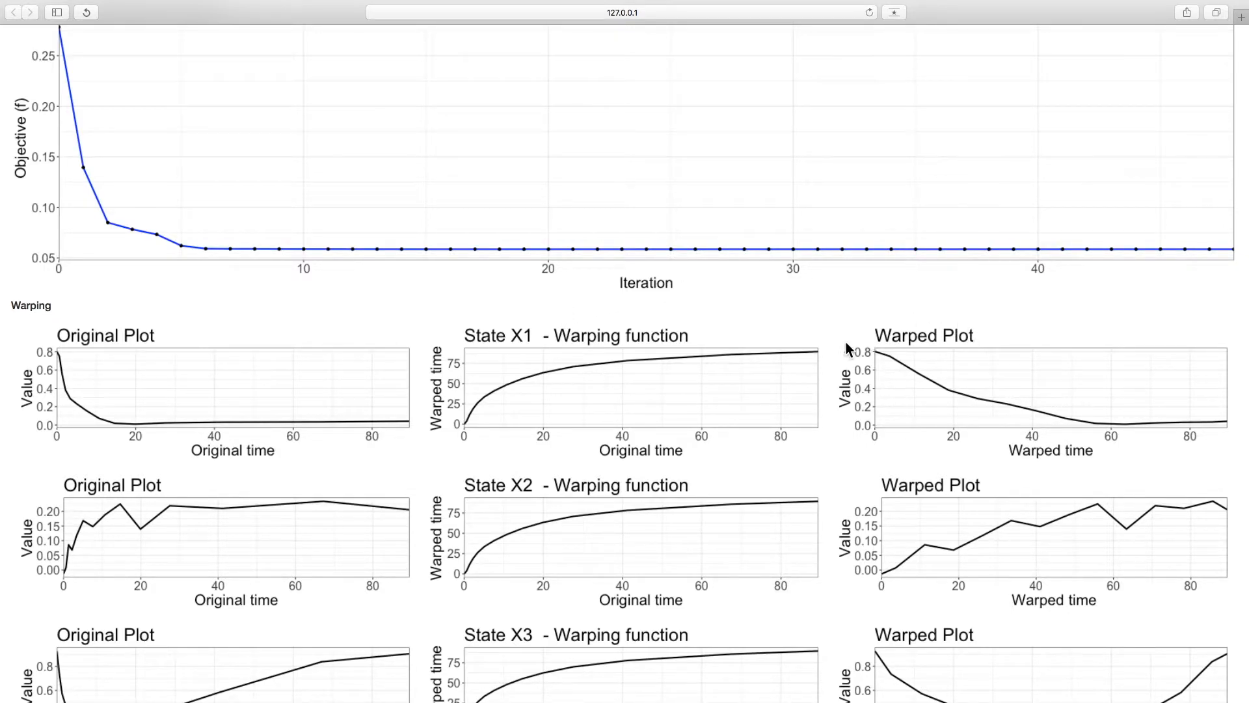
scroll(821, 440, down, 5)
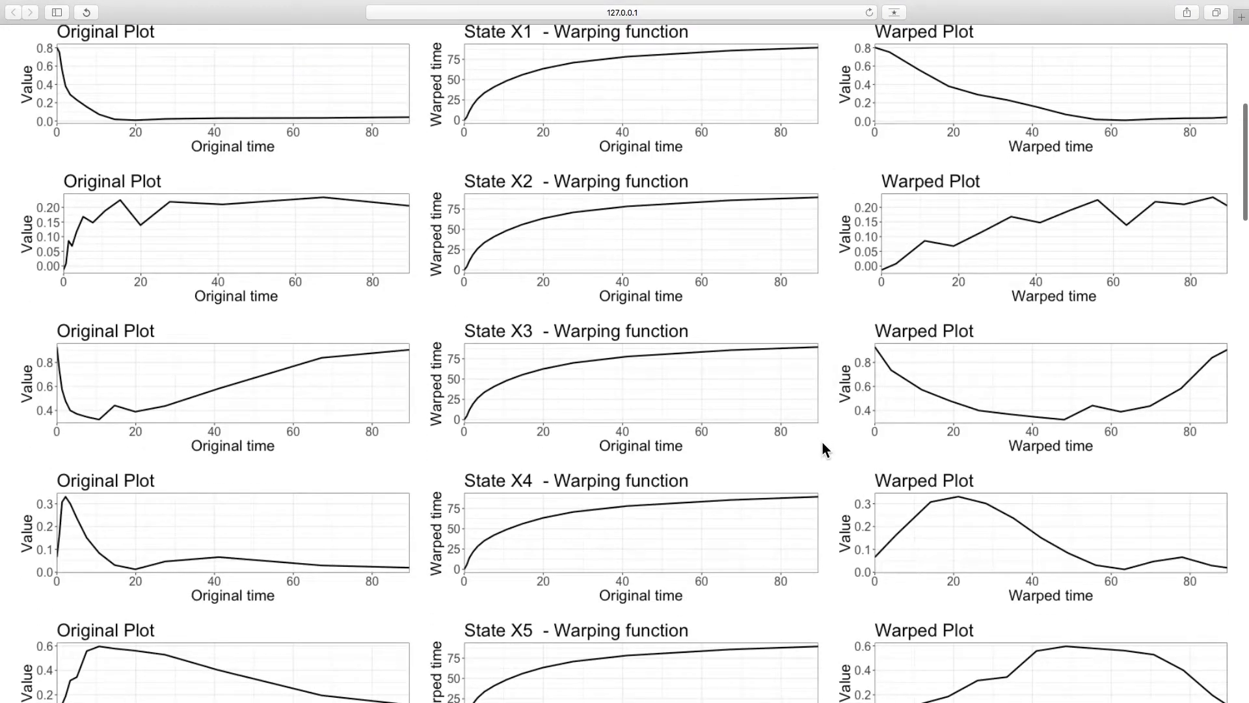
scroll(821, 439, down, 5)
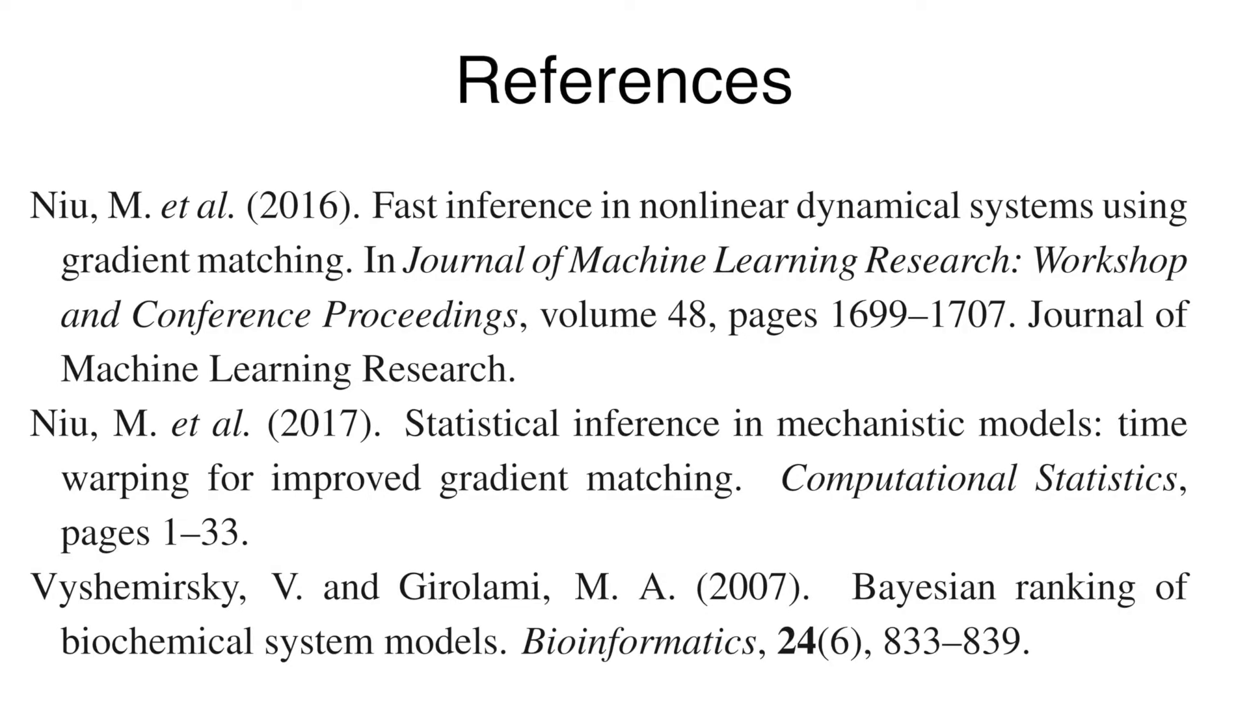